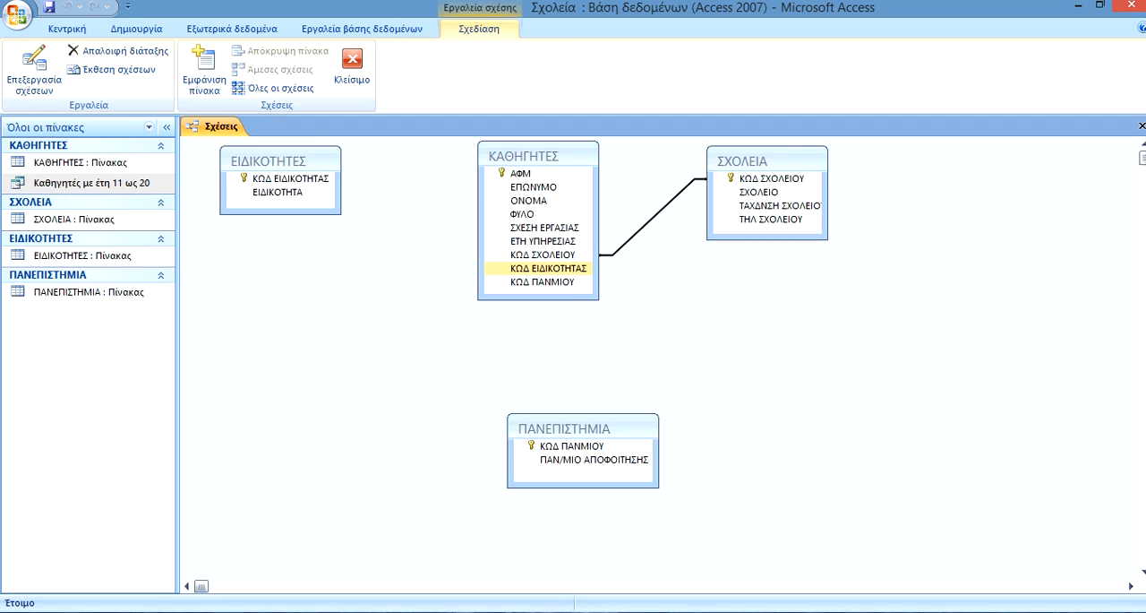
Create a one-to-many relationship between ΕΙΔΙΚΟΤΗΤΕΣ and ΚΑΘΗΓΗΤΕΣ on the ΚΩΔ ΕΙΔΙΚΟΤΗΤΑΣ field.
{"action": "left_click", "coordinate": [548, 268]}
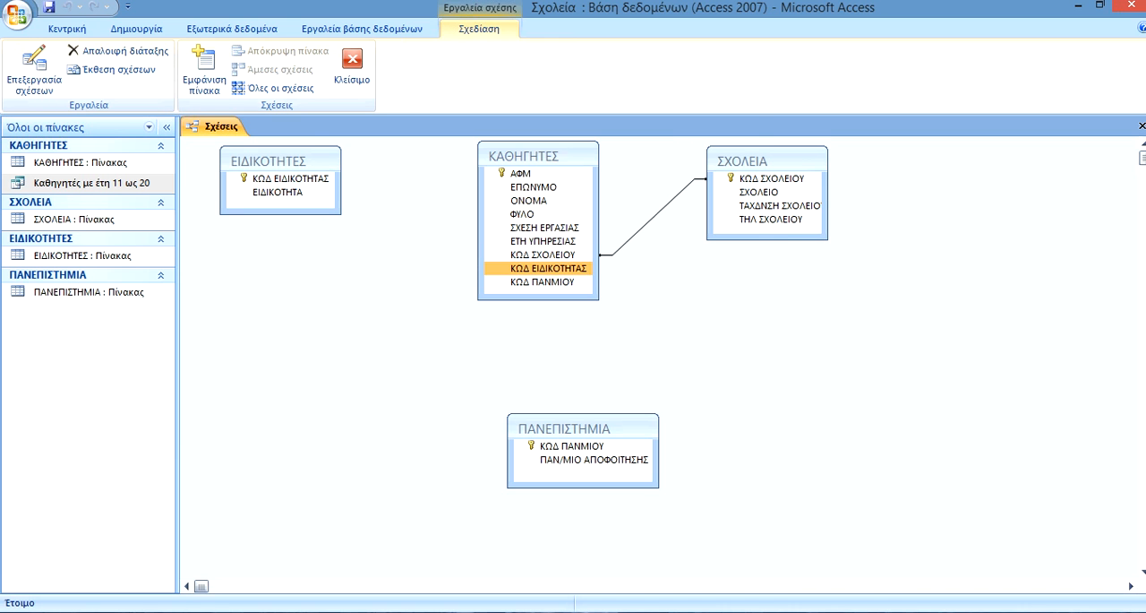
{"action": "left_click_drag", "start_coordinate": [538, 268], "coordinate": [287, 179]}
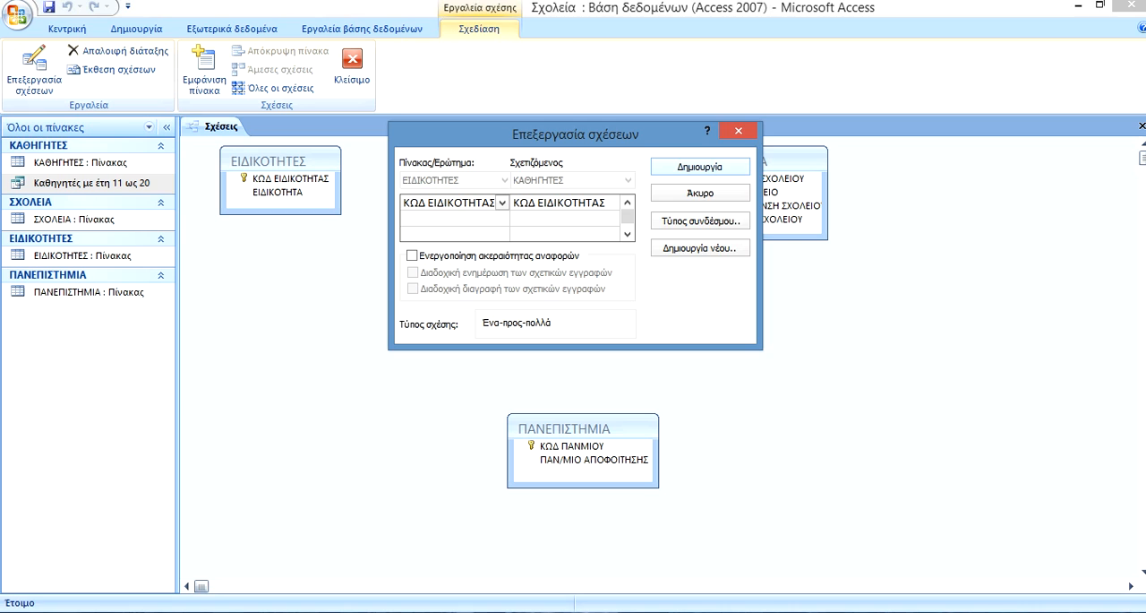
{"action": "key", "text": "Return"}
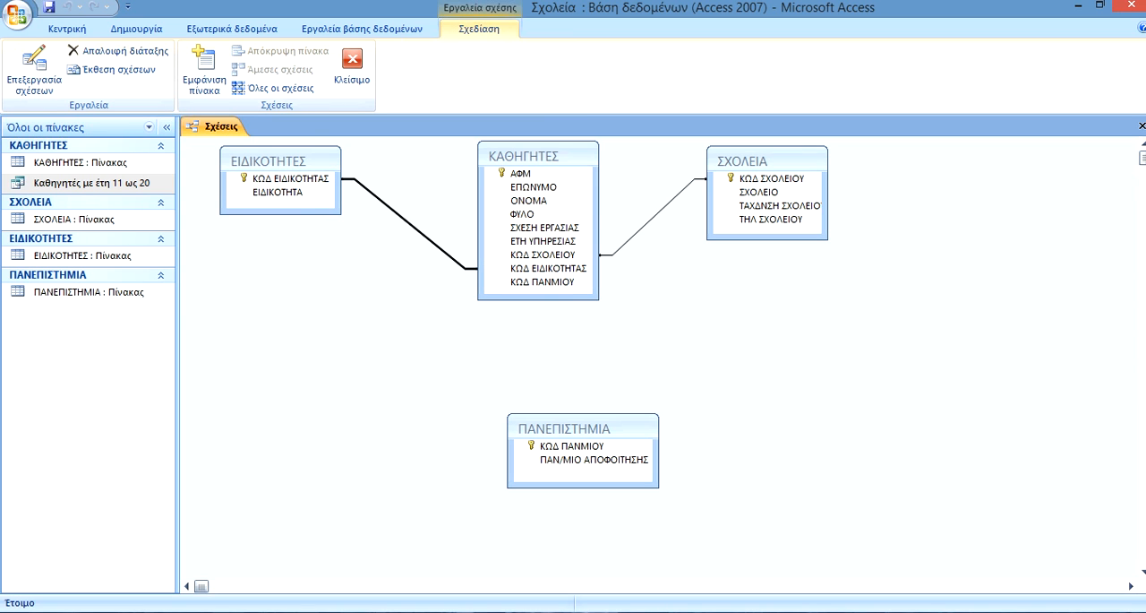
Move the ΠΑΝΕΠΙΣΤΗΜΙΑ table below ΕΙΔΙΚΟΤΗΤΕΣ and relate it to ΚΑΘΗΓΗΤΕΣ on the ΚΩΔ ΠΑΝΜΙΟΥ field.
{"action": "left_click_drag", "start_coordinate": [573, 428], "coordinate": [798, 349]}
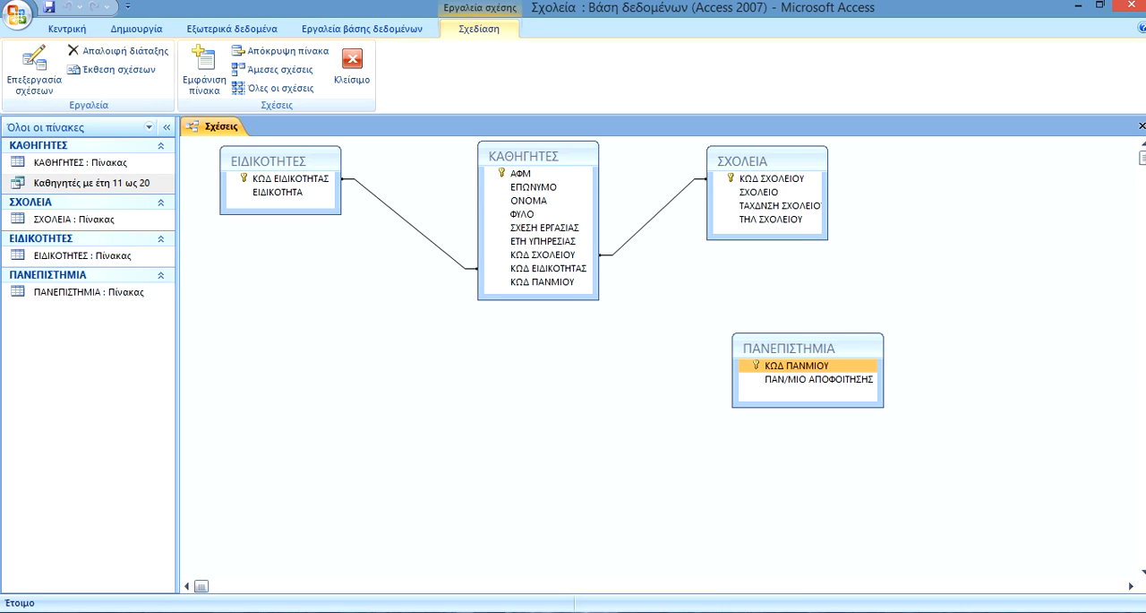
{"action": "left_click_drag", "start_coordinate": [788, 347], "coordinate": [310, 346]}
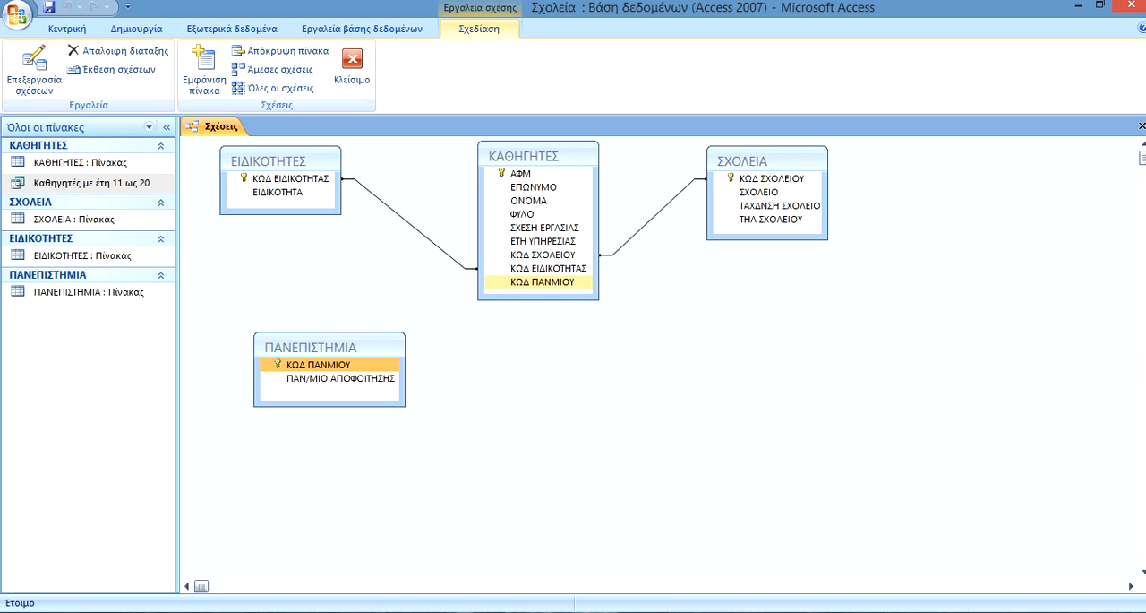
{"action": "left_click", "coordinate": [542, 282]}
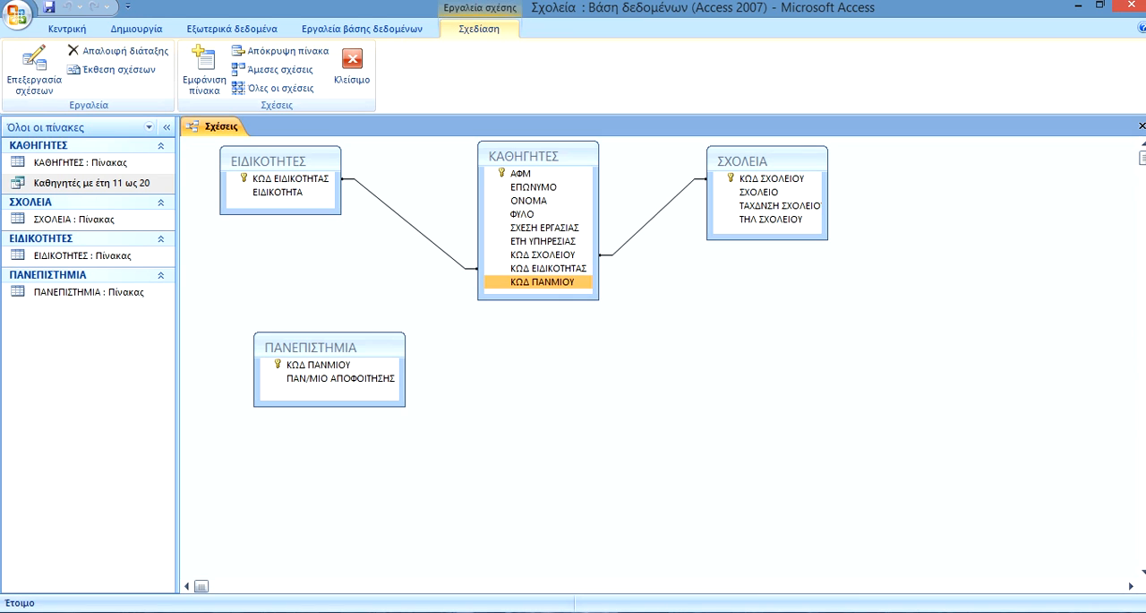
{"action": "left_click_drag", "start_coordinate": [542, 282], "coordinate": [318, 365]}
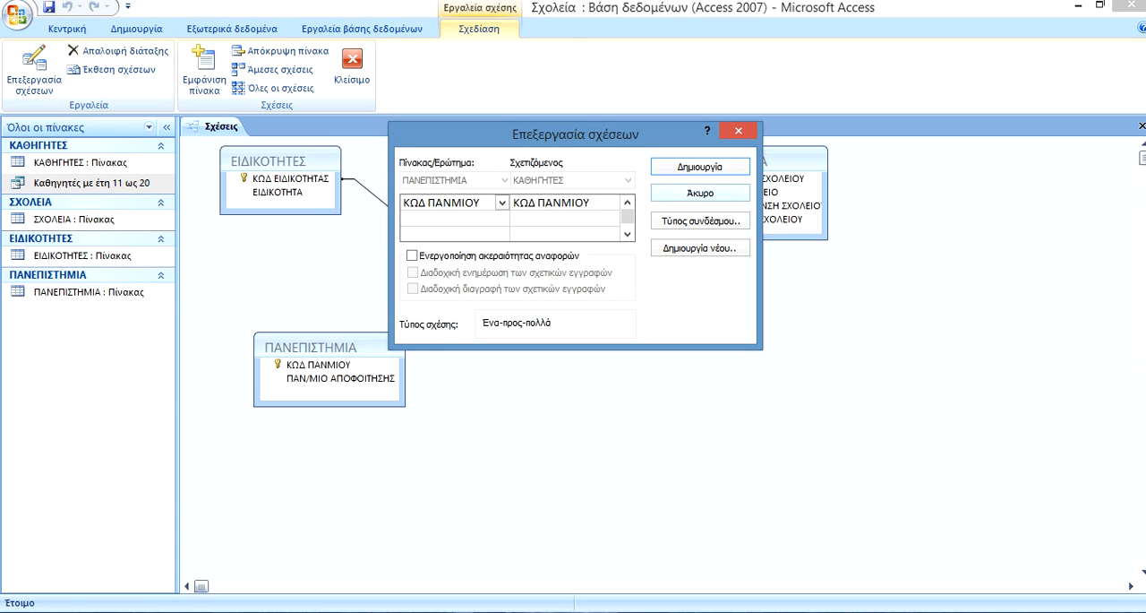
{"action": "left_click", "coordinate": [700, 166]}
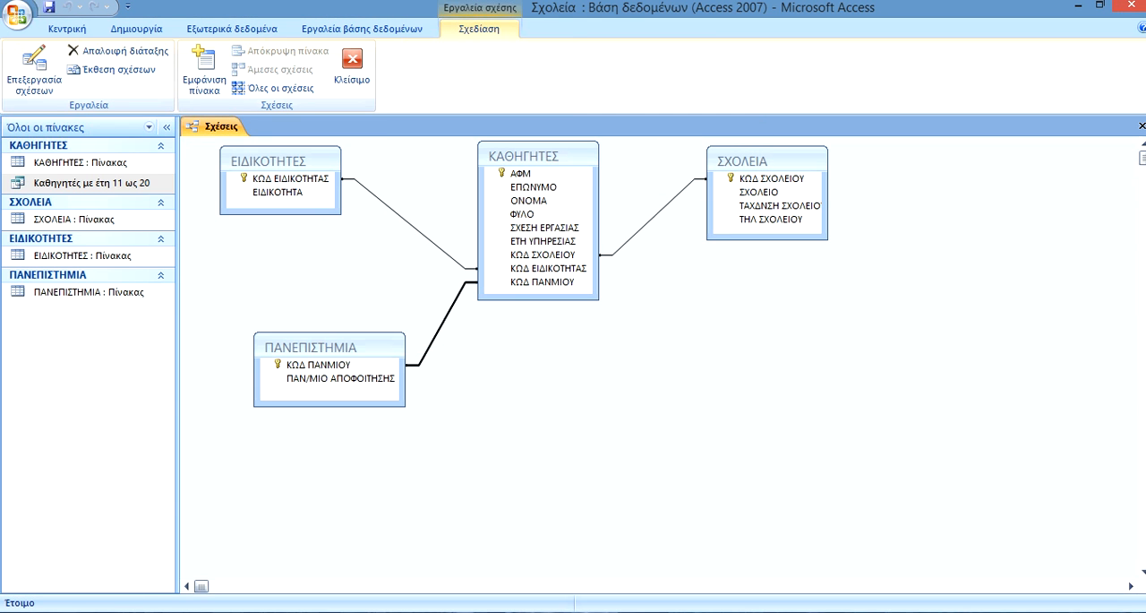
Spread out the ΚΑΘΗΓΗΤΕΣ, ΣΧΟΛΕΙΑ and ΠΑΝΕΠΙΣΤΗΜΙΑ tables so the relationship lines have more room between them.
{"action": "left_click_drag", "start_coordinate": [524, 154], "coordinate": [574, 159]}
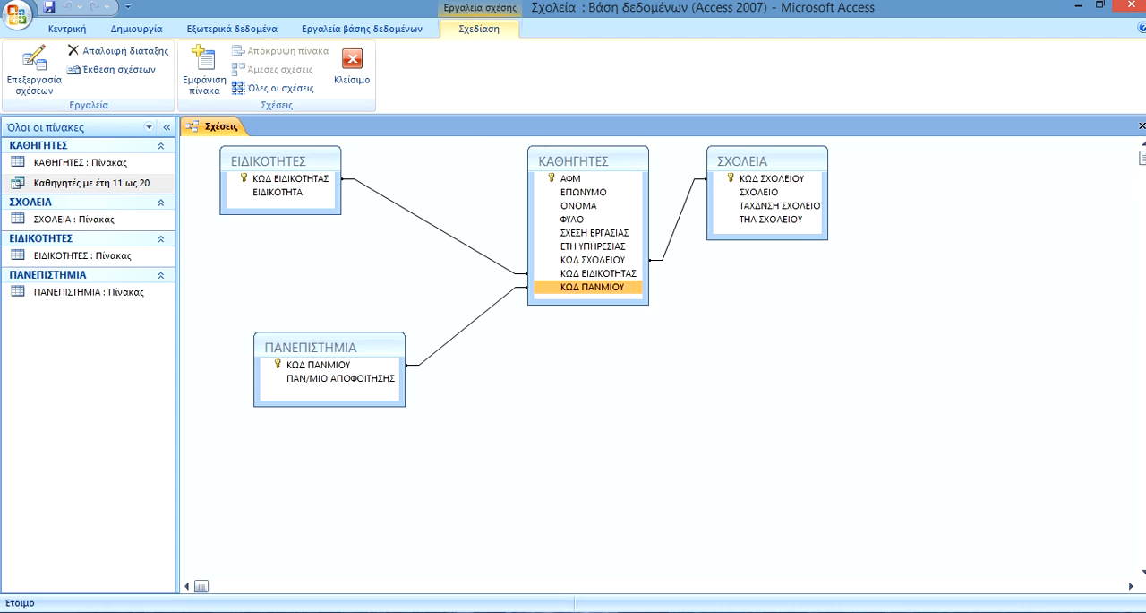
{"action": "left_click_drag", "start_coordinate": [752, 160], "coordinate": [887, 204]}
{"action": "left_click_drag", "start_coordinate": [305, 346], "coordinate": [315, 443]}
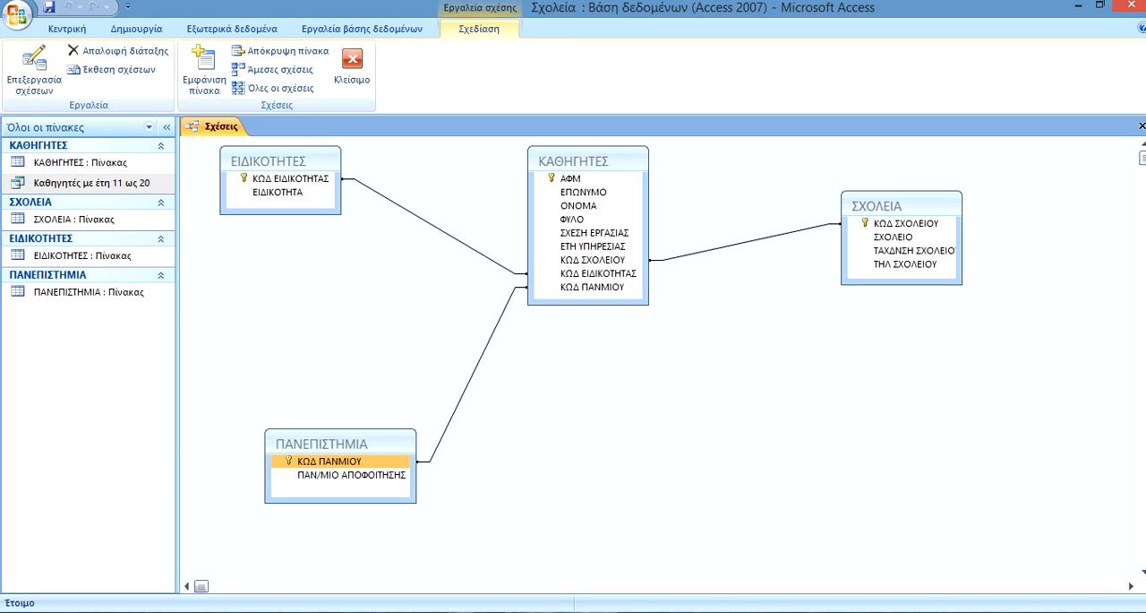
Delete the relationship between the ΚΑΘΗΓΗΤΕΣ and ΣΧΟΛΕΙΑ tables.
{"action": "left_click", "coordinate": [746, 242]}
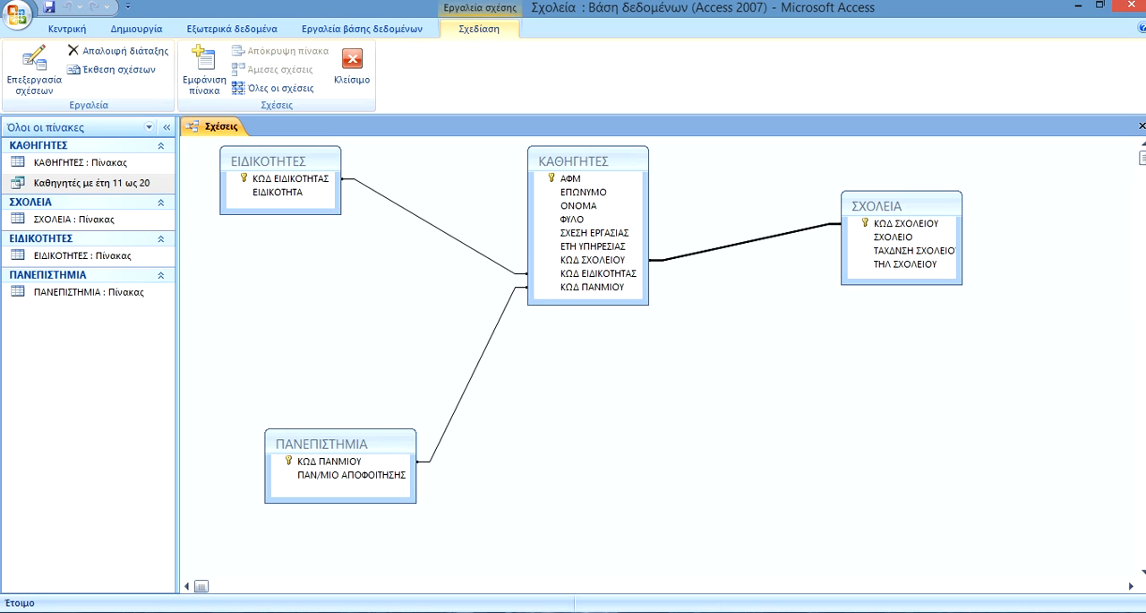
{"action": "key", "text": "Delete"}
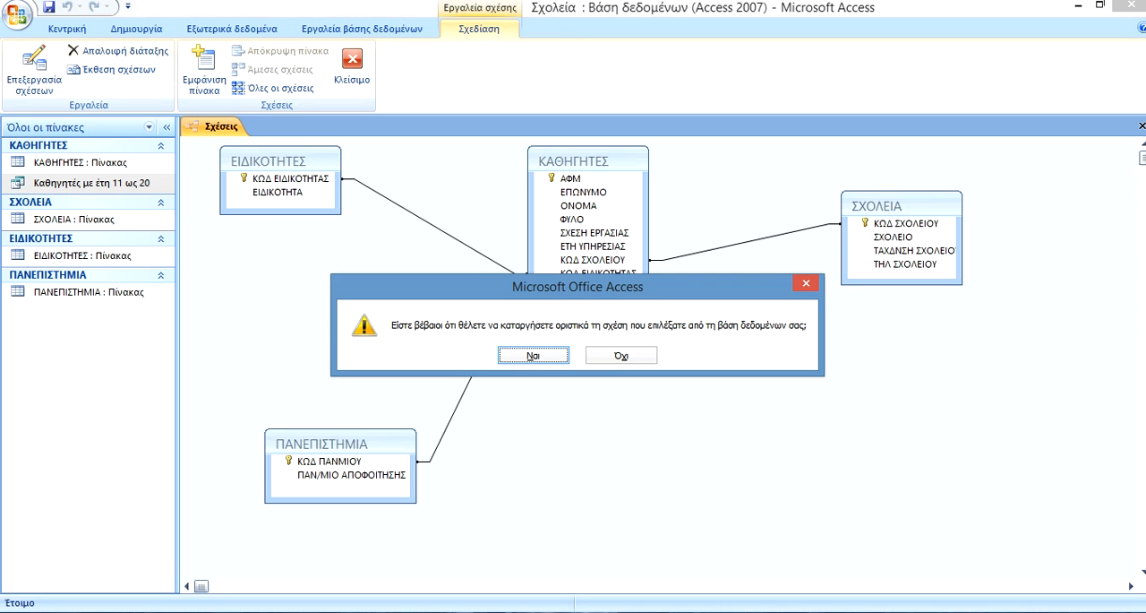
{"action": "key", "text": "Return"}
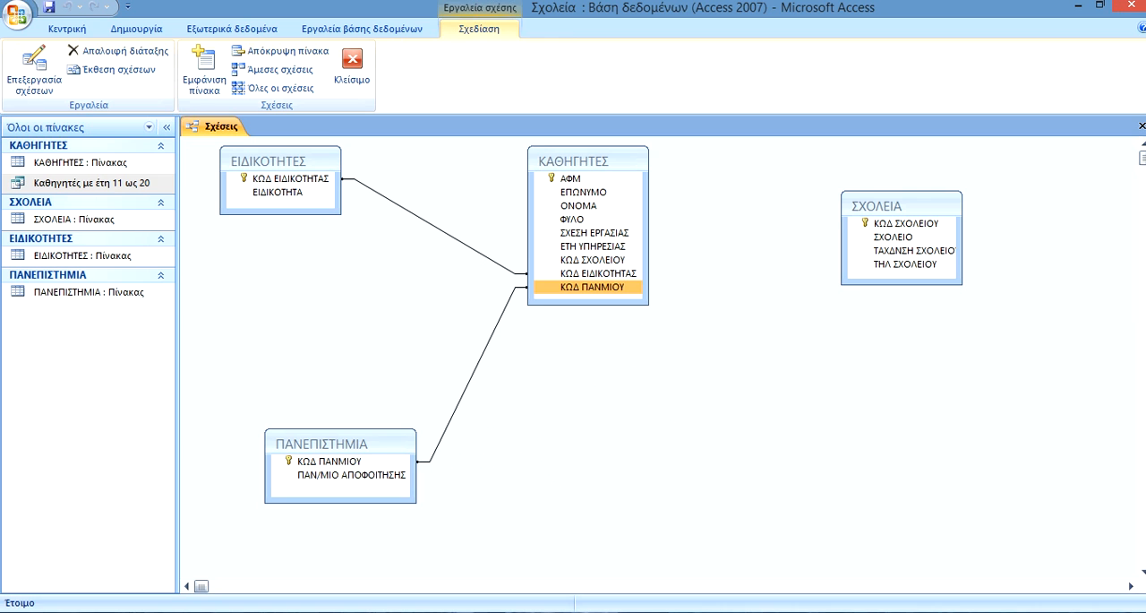
Recreate the one-to-many relationship between ΣΧΟΛΕΙΑ and ΚΑΘΗΓΗΤΕΣ on the ΚΩΔ ΣΧΟΛΕΙΟΥ field.
{"action": "left_click", "coordinate": [592, 260]}
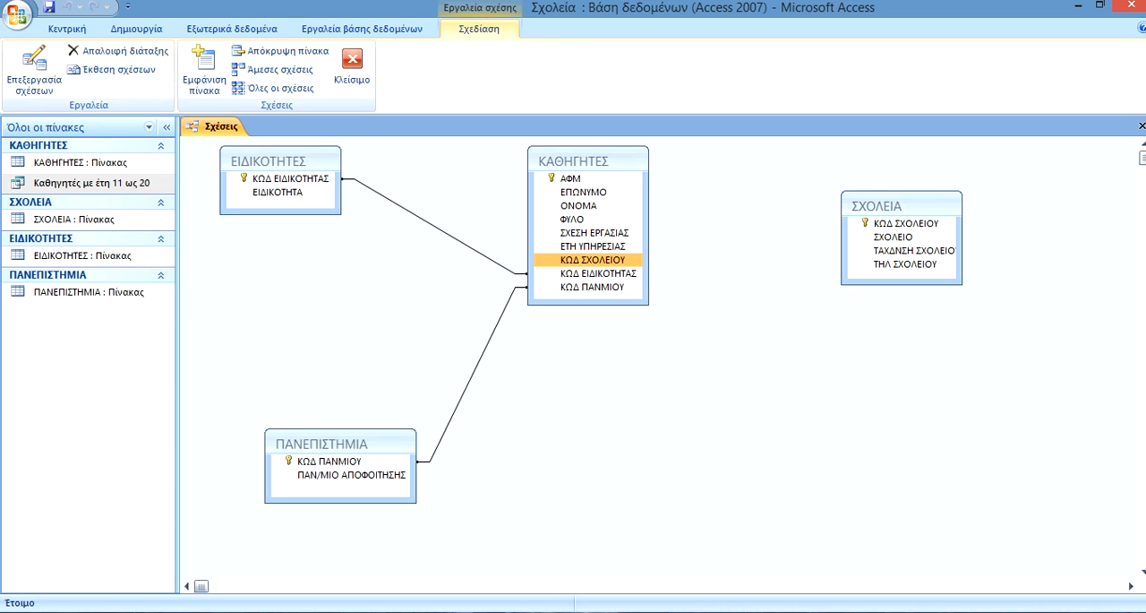
{"action": "left_click_drag", "start_coordinate": [592, 260], "coordinate": [905, 224]}
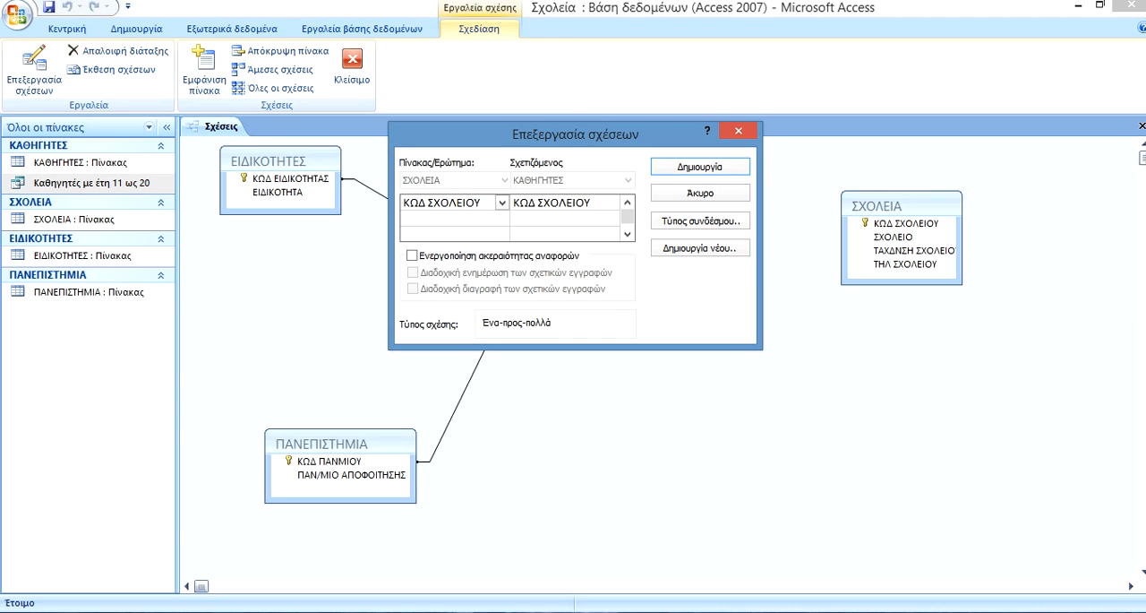
{"action": "left_click", "coordinate": [700, 166]}
{"action": "double_click", "coordinate": [700, 167]}
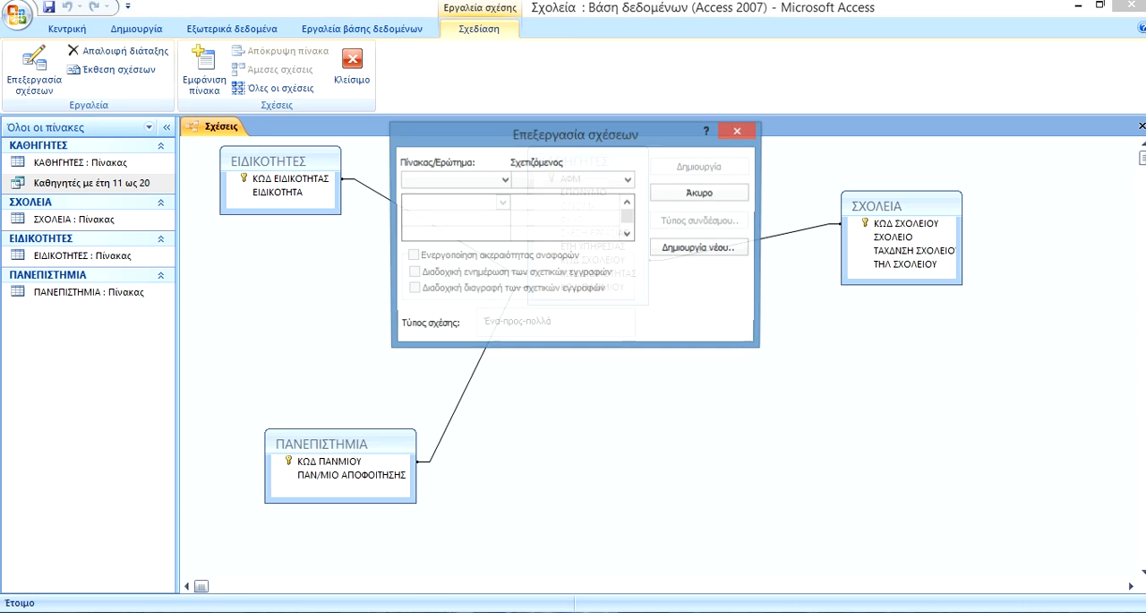
{"action": "left_click", "coordinate": [738, 131]}
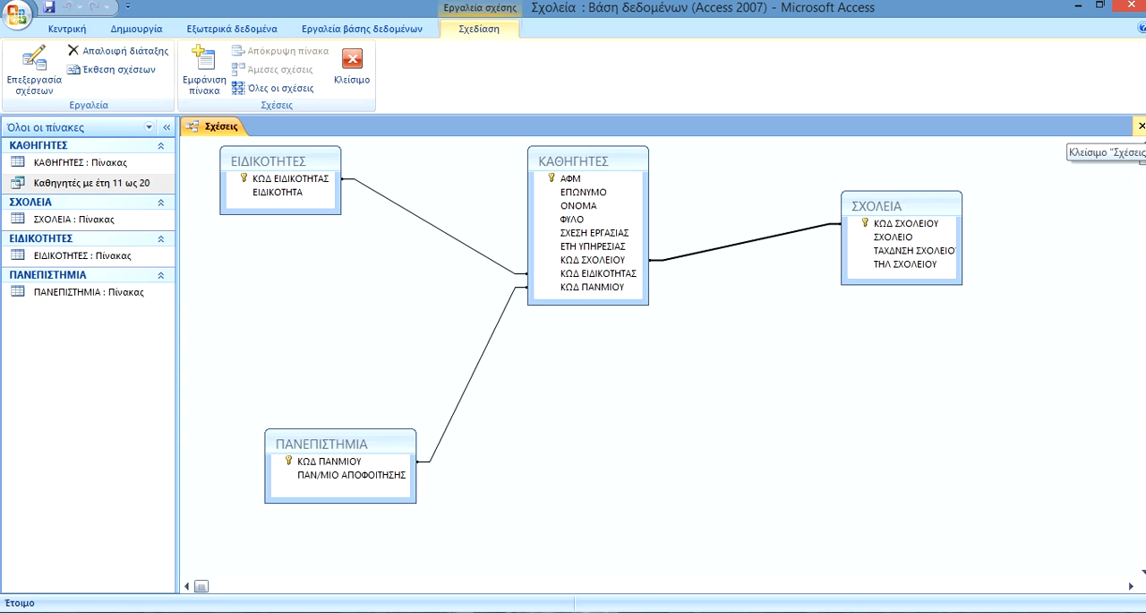
Close the relationships window and save the changes to its layout.
{"action": "left_click", "coordinate": [1141, 126]}
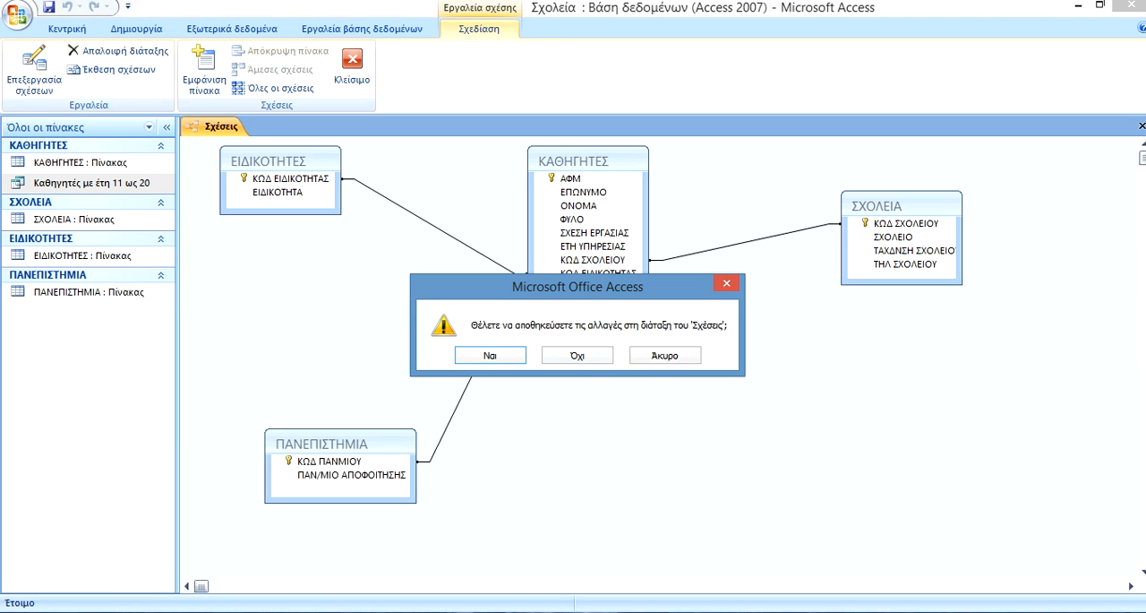
{"action": "left_click", "coordinate": [490, 355]}
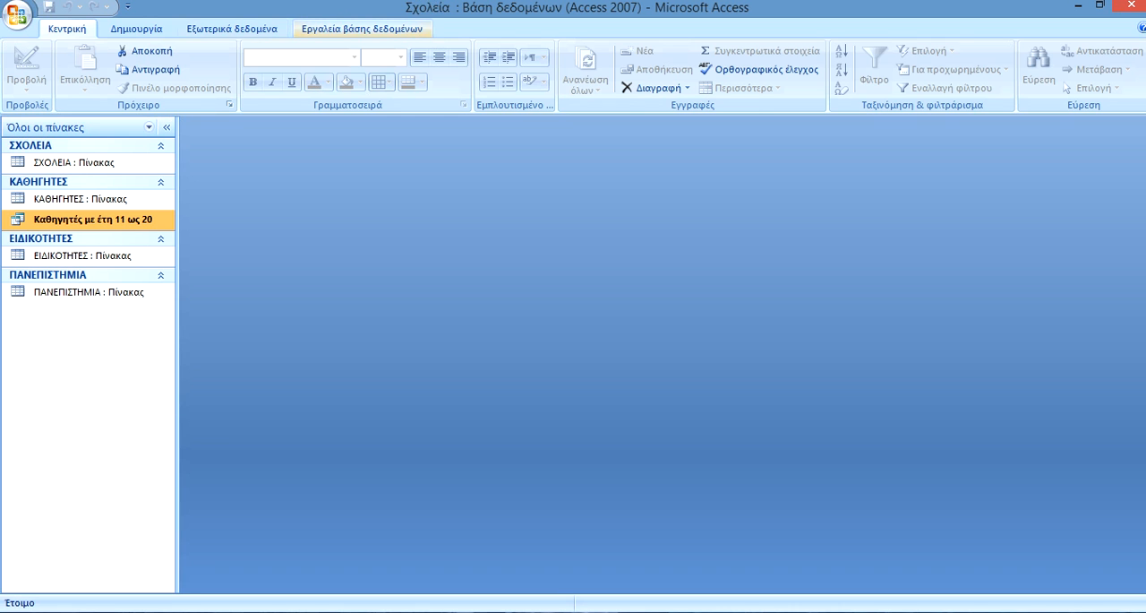
Reopen the relationships window to check the saved table relationships, and close it again.
{"action": "left_click", "coordinate": [362, 28]}
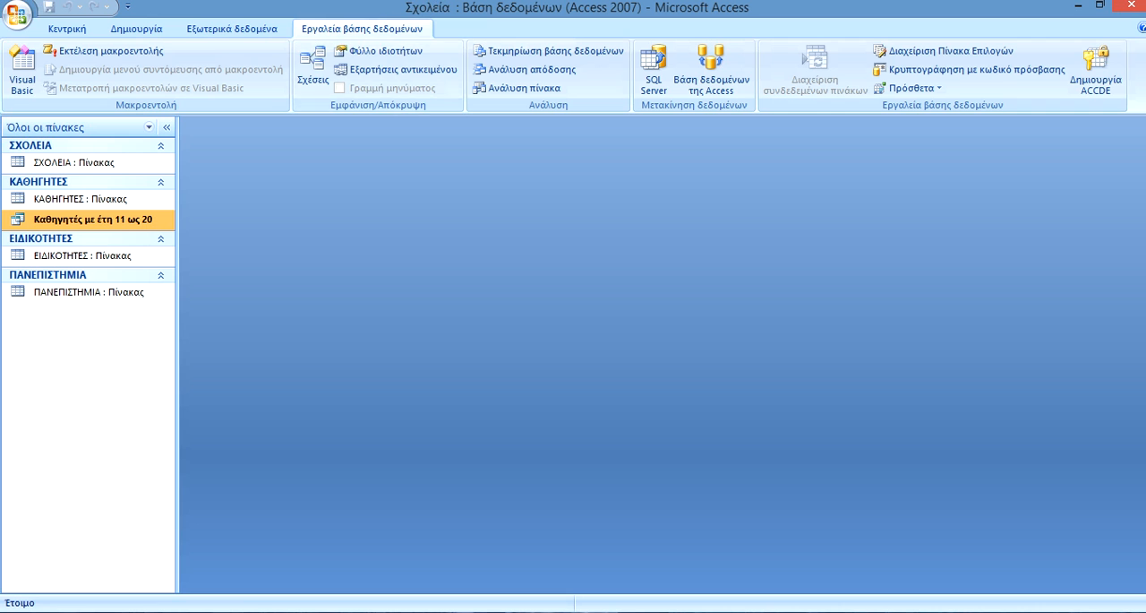
{"action": "left_click", "coordinate": [232, 28]}
{"action": "left_click", "coordinate": [362, 29]}
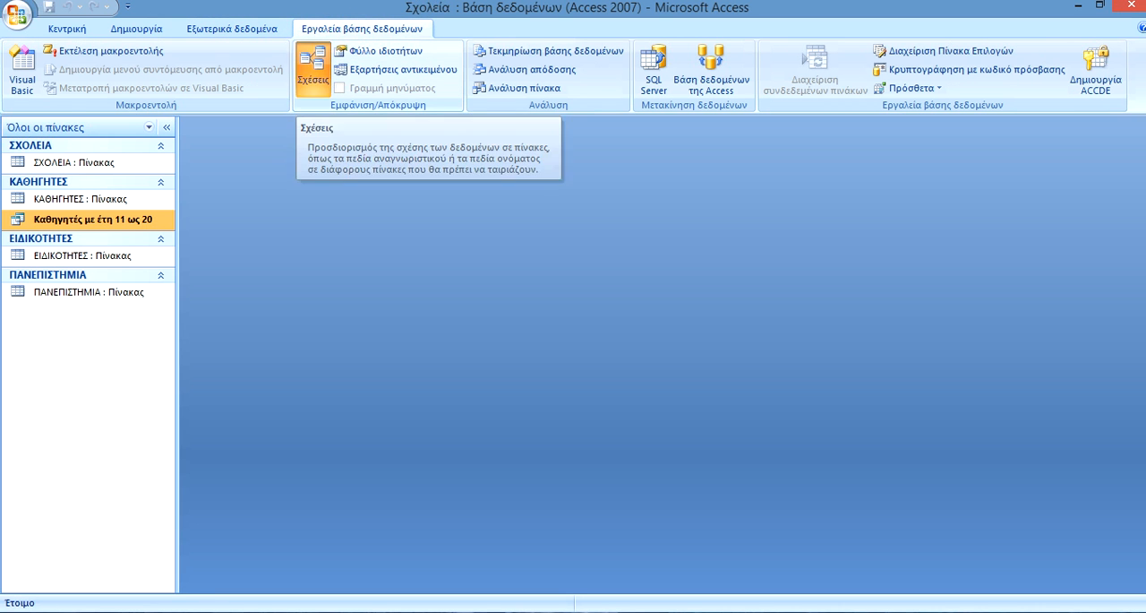
{"action": "left_click", "coordinate": [312, 70]}
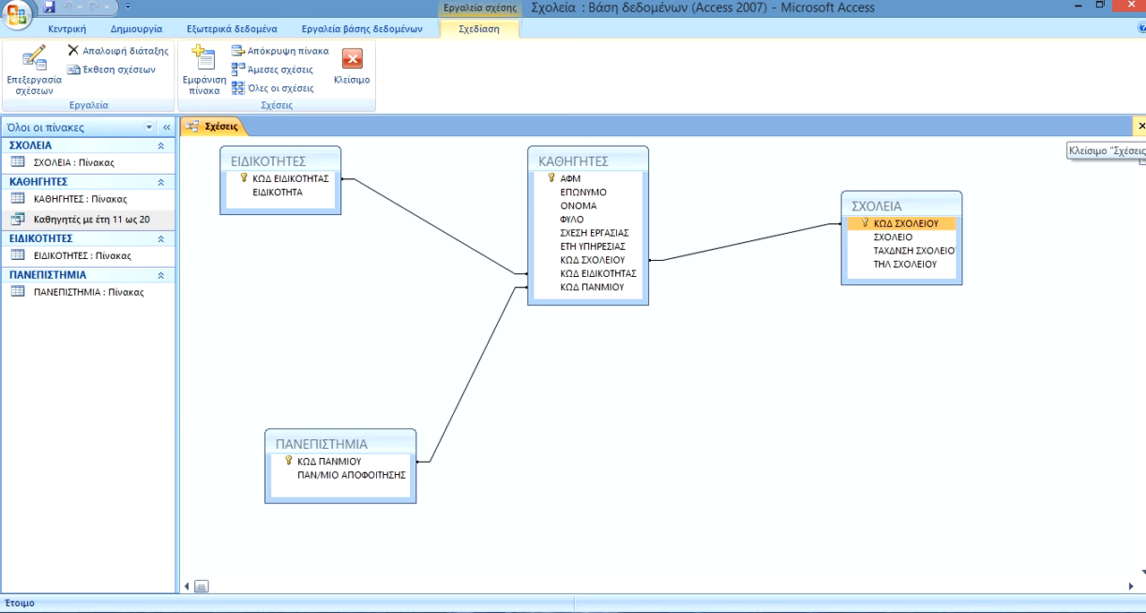
{"action": "left_click", "coordinate": [1141, 126]}
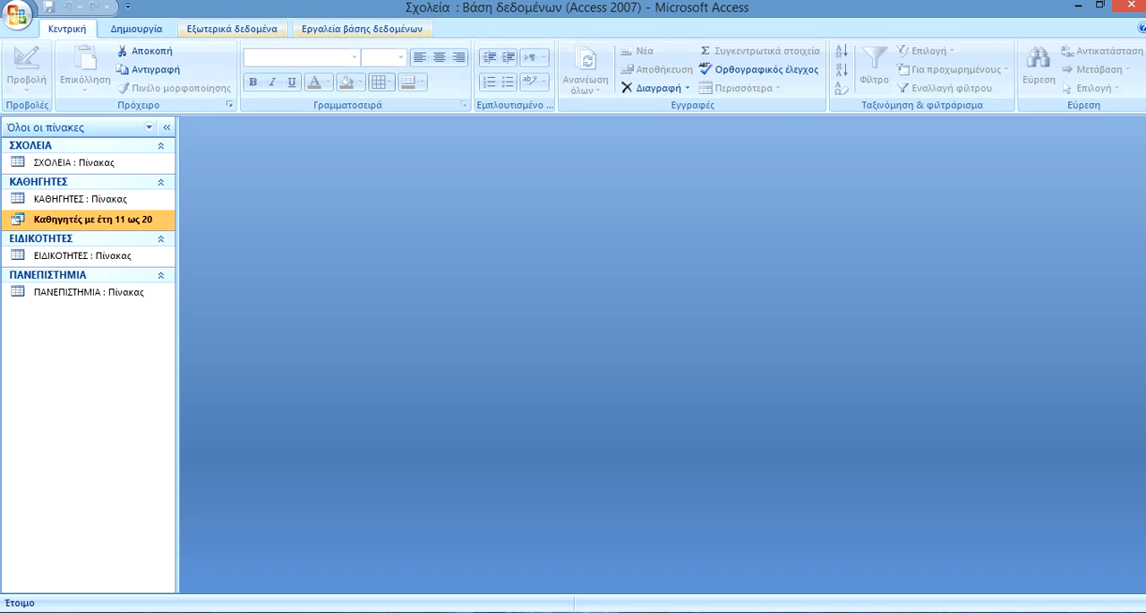
Create a new query in design view containing the tables ΕΙΔΙΚΟΤΗΤΕΣ, ΚΑΘΗΓΗΤΕΣ, ΠΑΝΕΠΙΣΤΗΜΙΑ and ΣΧΟΛΕΙΑ.
{"action": "left_click", "coordinate": [137, 29]}
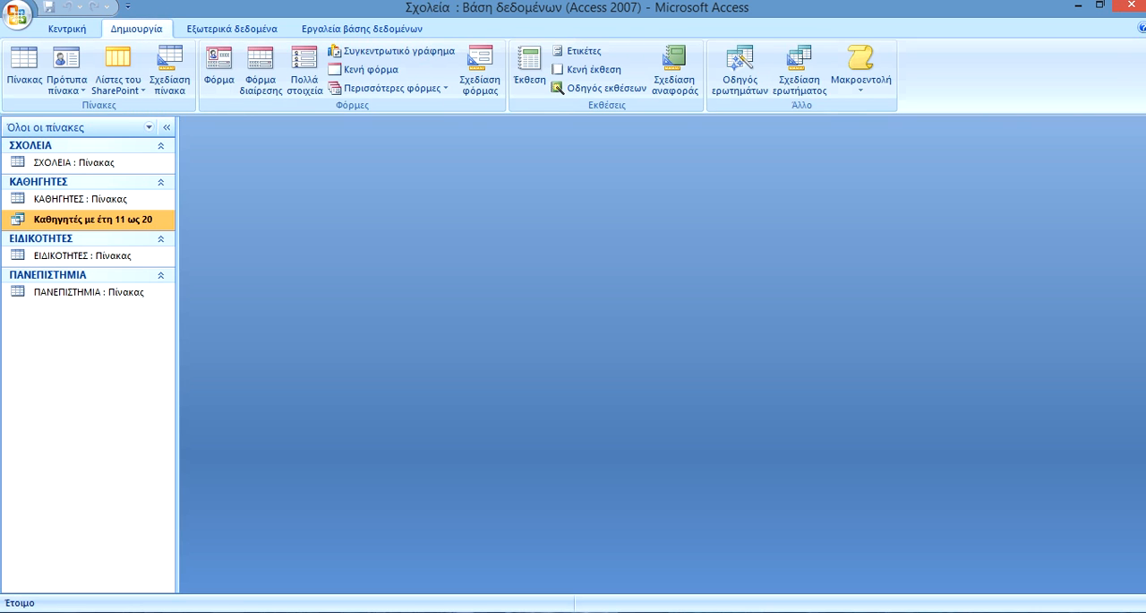
{"action": "left_click", "coordinate": [800, 70]}
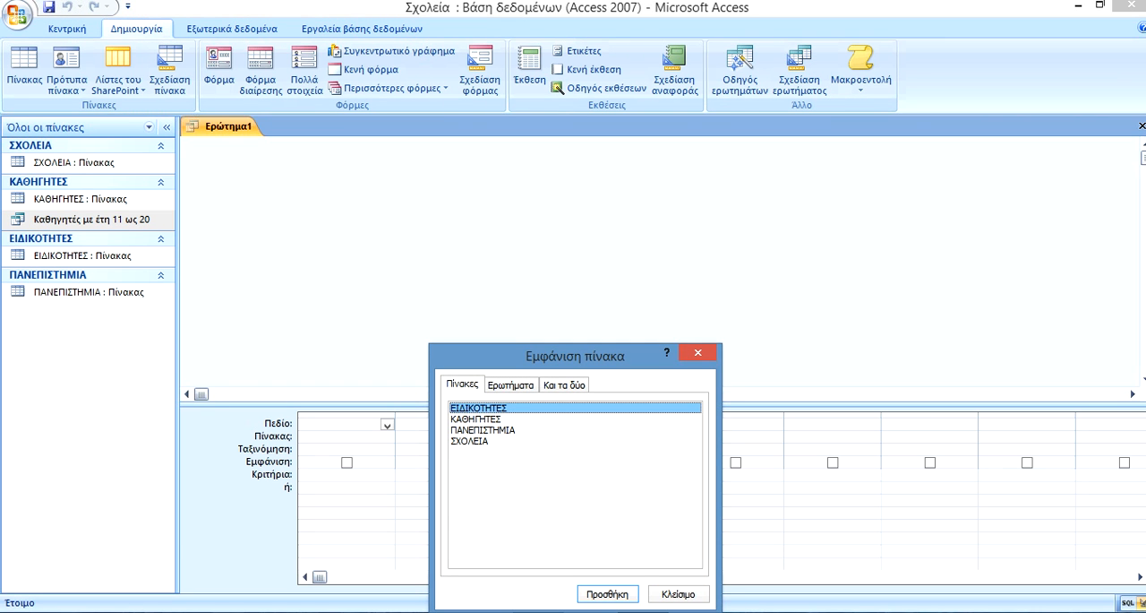
{"action": "left_click_drag", "start_coordinate": [501, 441], "coordinate": [502, 408]}
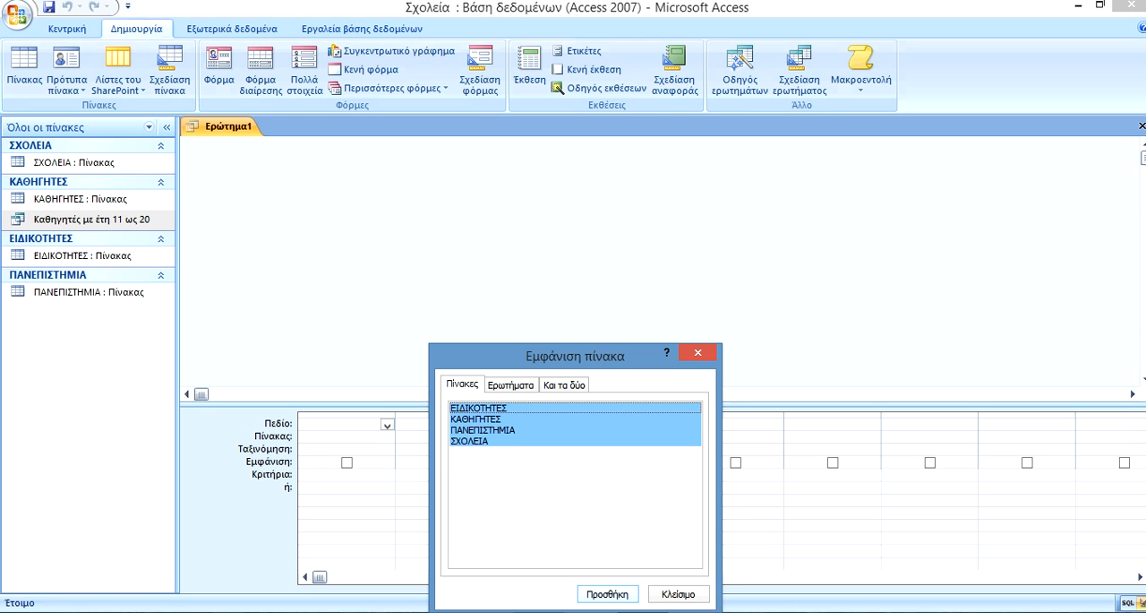
{"action": "left_click", "coordinate": [608, 594]}
{"action": "left_click", "coordinate": [679, 593]}
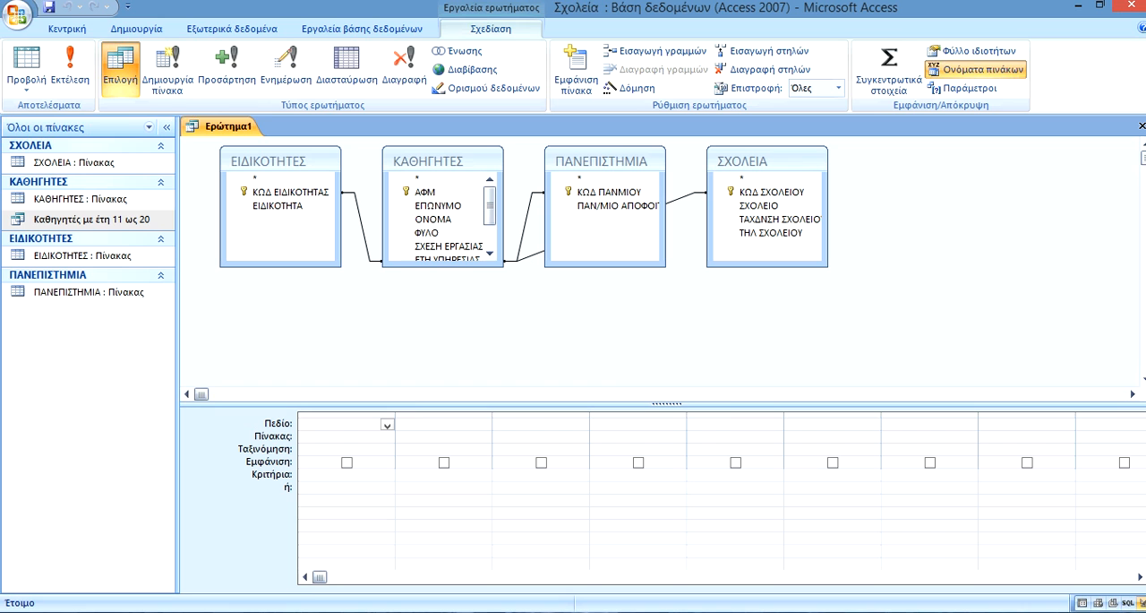
Move ΕΙΔΙΚΟΤΗΤΕΣ and ΣΧΟΛΕΙΑ outward, and enlarge the ΚΑΘΗΓΗΤΕΣ and ΠΑΝΕΠΙΣΤΗΜΙΑ boxes so all their fields can be read.
{"action": "left_click_drag", "start_coordinate": [269, 161], "coordinate": [230, 182]}
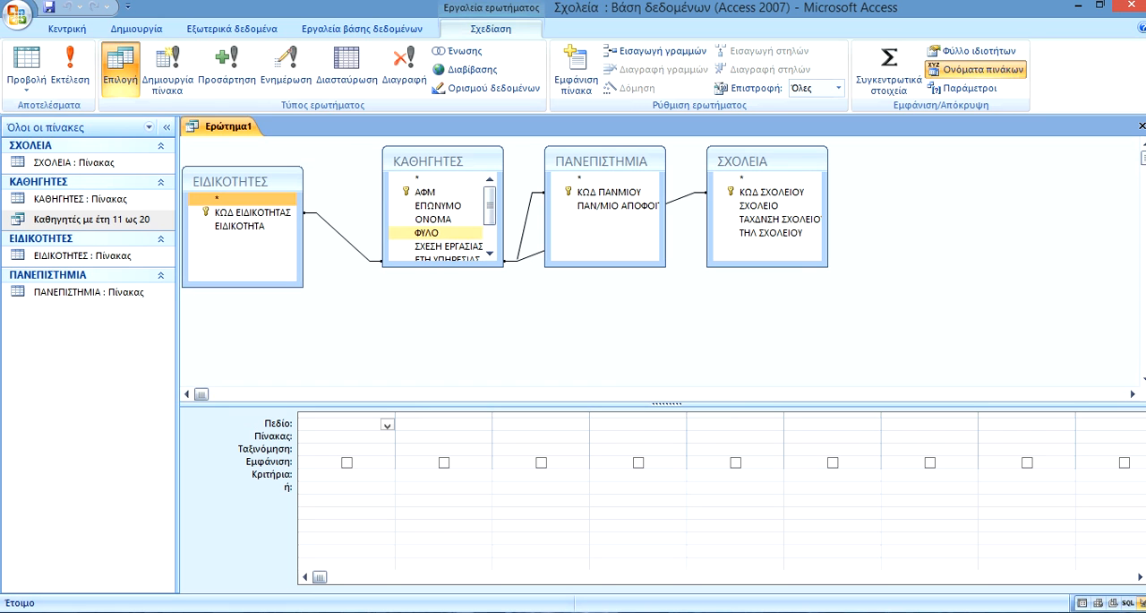
{"action": "left_click_drag", "start_coordinate": [444, 266], "coordinate": [443, 348]}
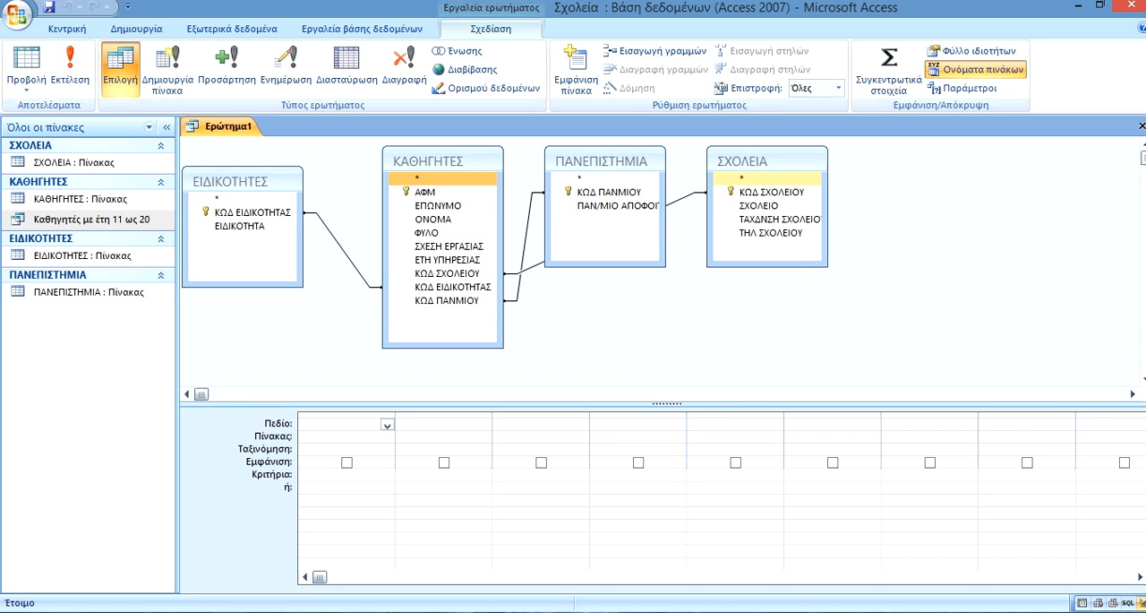
{"action": "left_click_drag", "start_coordinate": [762, 161], "coordinate": [971, 203]}
{"action": "left_click_drag", "start_coordinate": [665, 215], "coordinate": [810, 214]}
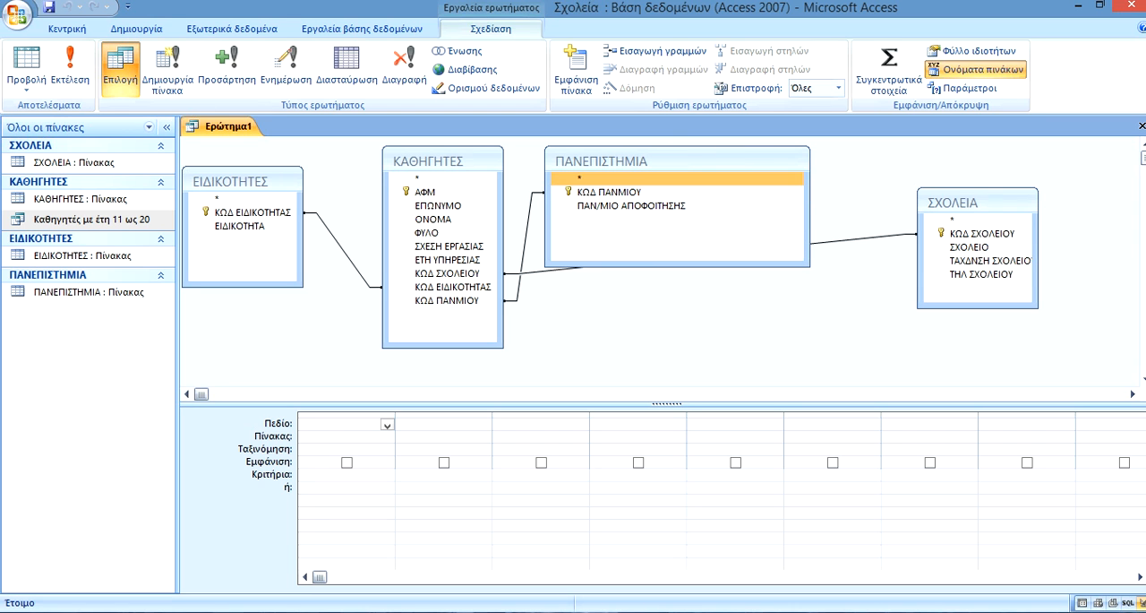
Shorten the ΠΑΝΕΠΙΣΤΗΜΙΑ, ΣΧΟΛΕΙΑ, ΚΑΘΗΓΗΤΕΣ and ΕΙΔΙΚΟΤΗΤΕΣ boxes to fit their field lists.
{"action": "left_click_drag", "start_coordinate": [677, 266], "coordinate": [677, 333]}
{"action": "left_click_drag", "start_coordinate": [678, 325], "coordinate": [678, 228]}
{"action": "left_click_drag", "start_coordinate": [978, 308], "coordinate": [977, 288]}
{"action": "left_click_drag", "start_coordinate": [442, 347], "coordinate": [442, 318]}
{"action": "left_click_drag", "start_coordinate": [242, 287], "coordinate": [242, 245]}
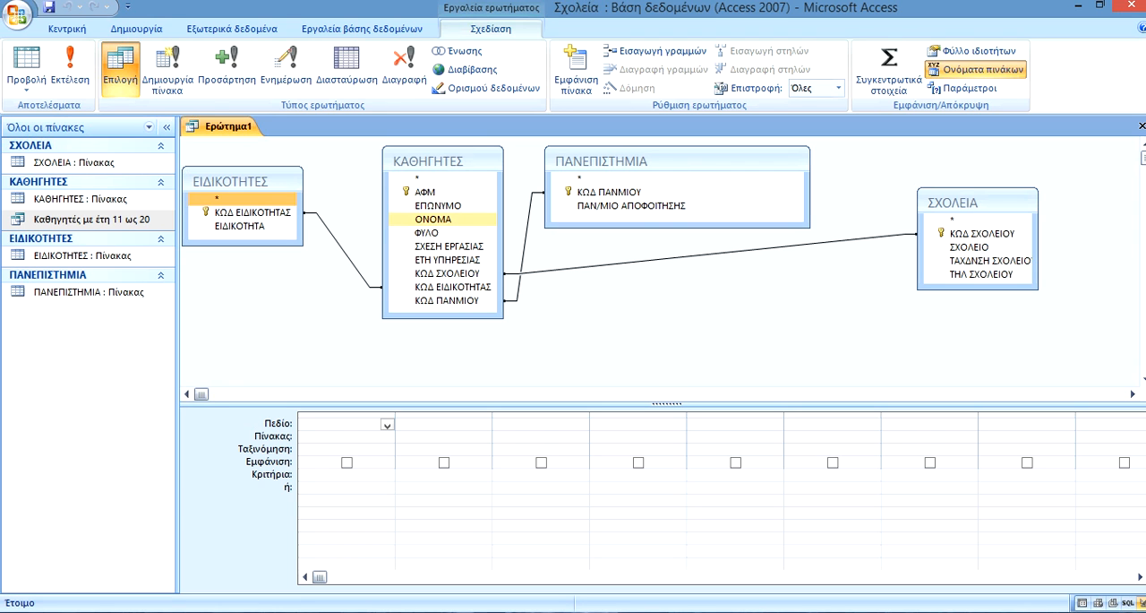
Add ΕΠΩΝΥΜΟ and ΟΝΟΜΑ from ΚΑΘΗΓΗΤΕΣ, ΣΧΟΛΕΙΟ from ΣΧΟΛΕΙΑ, ΕΙΔΙΚΟΤΗΤΑ from ΕΙΔΙΚΟΤΗΤΕΣ and ΠΑΝ/ΜΙΟ ΑΠΟΦΟΙΤΗΣΗΣ from ΠΑΝΕΠΙΣΤΗΜΙΑ to the query.
{"action": "double_click", "coordinate": [438, 206]}
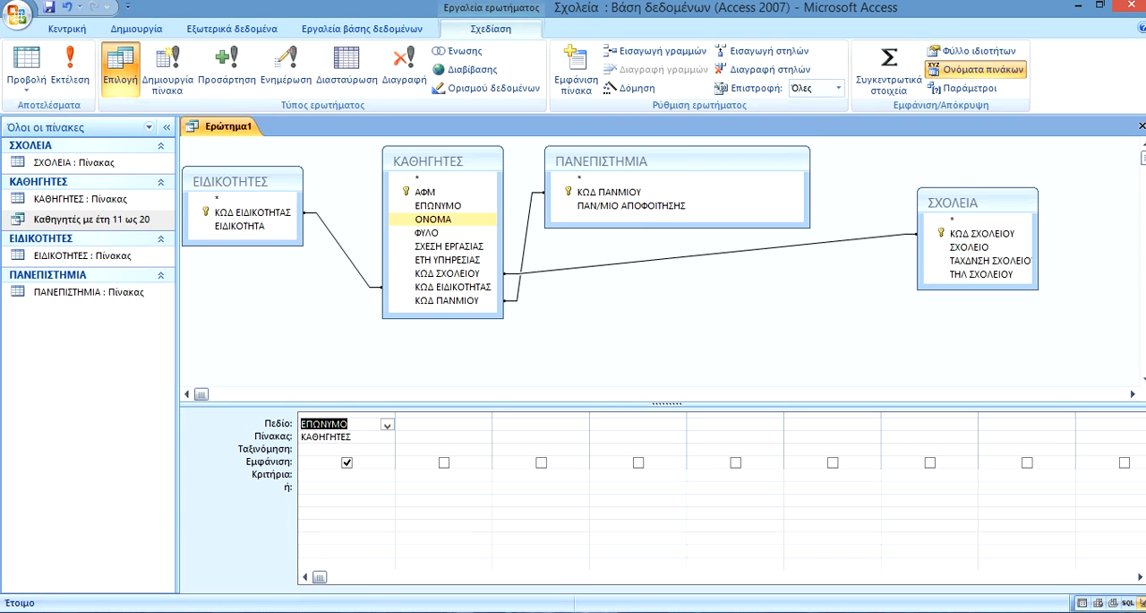
{"action": "double_click", "coordinate": [433, 220]}
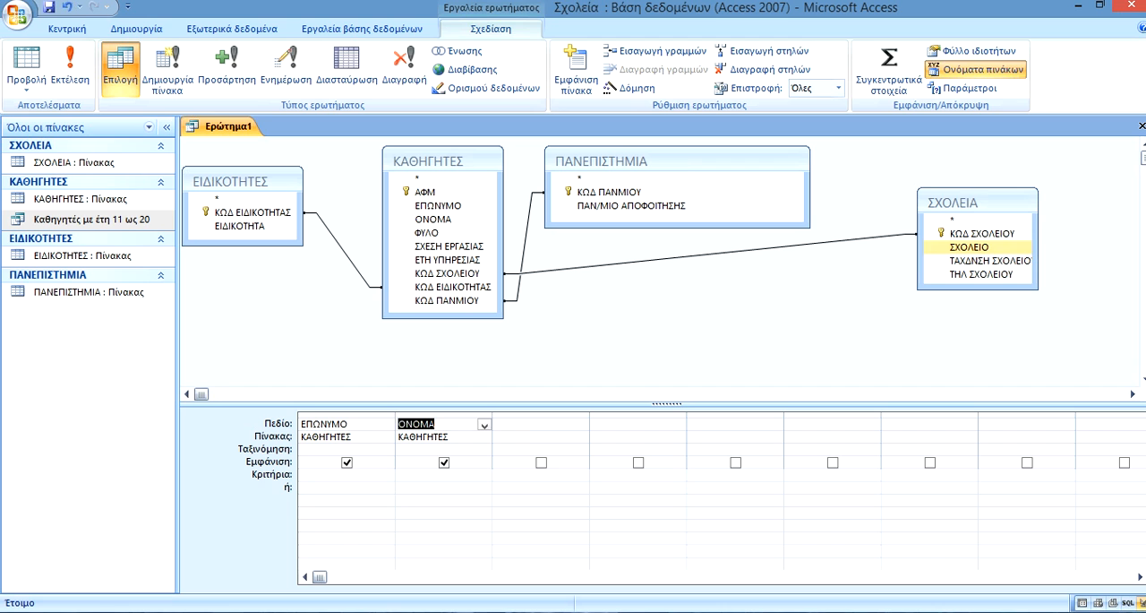
{"action": "double_click", "coordinate": [970, 246]}
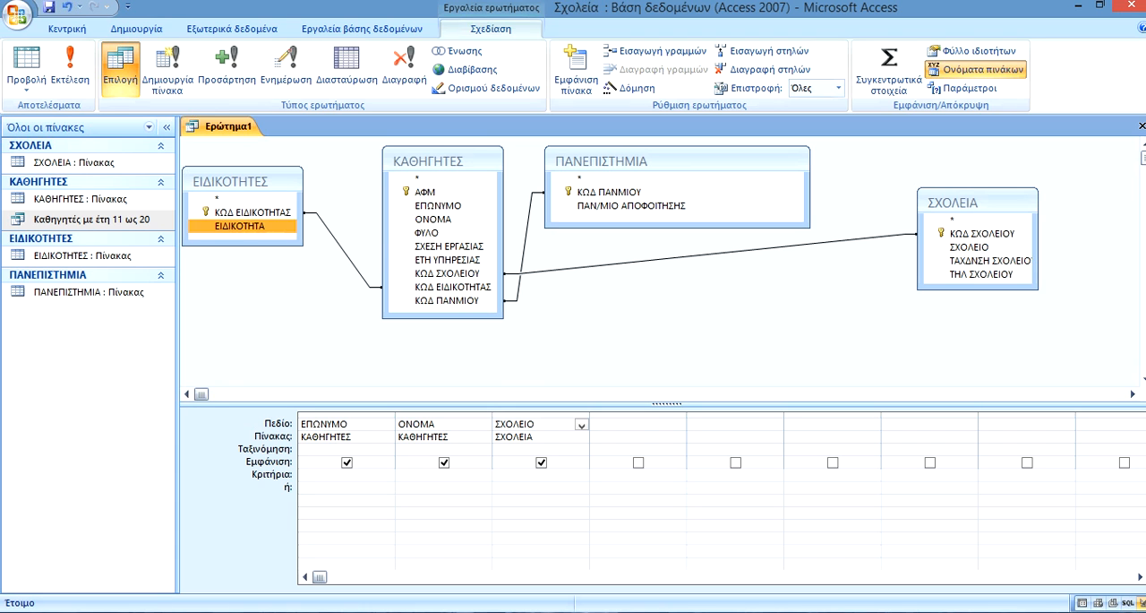
{"action": "double_click", "coordinate": [240, 226]}
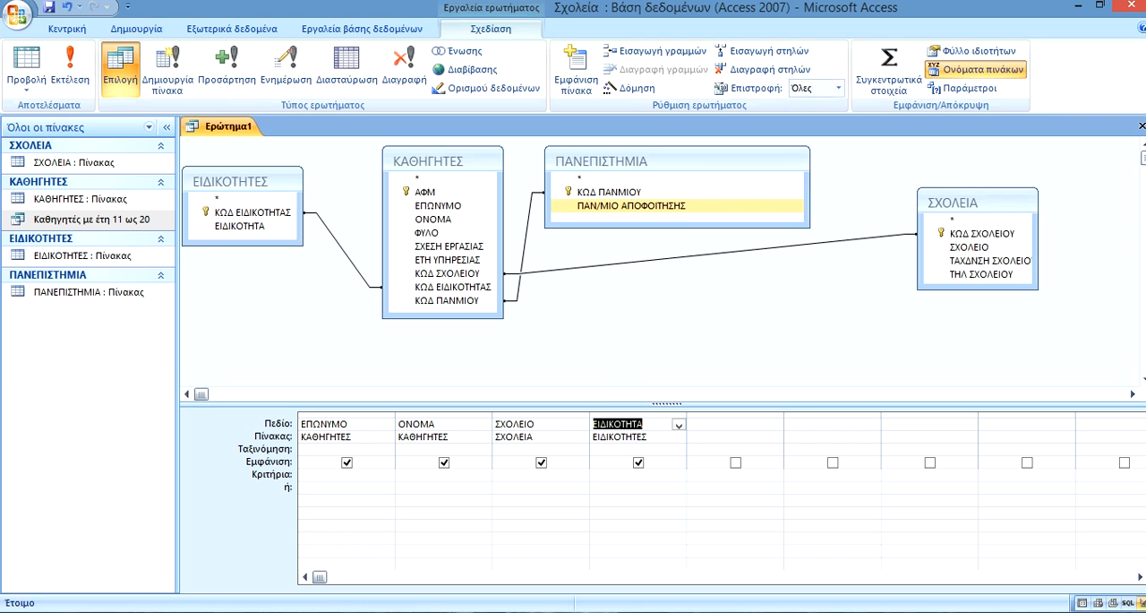
{"action": "double_click", "coordinate": [627, 205]}
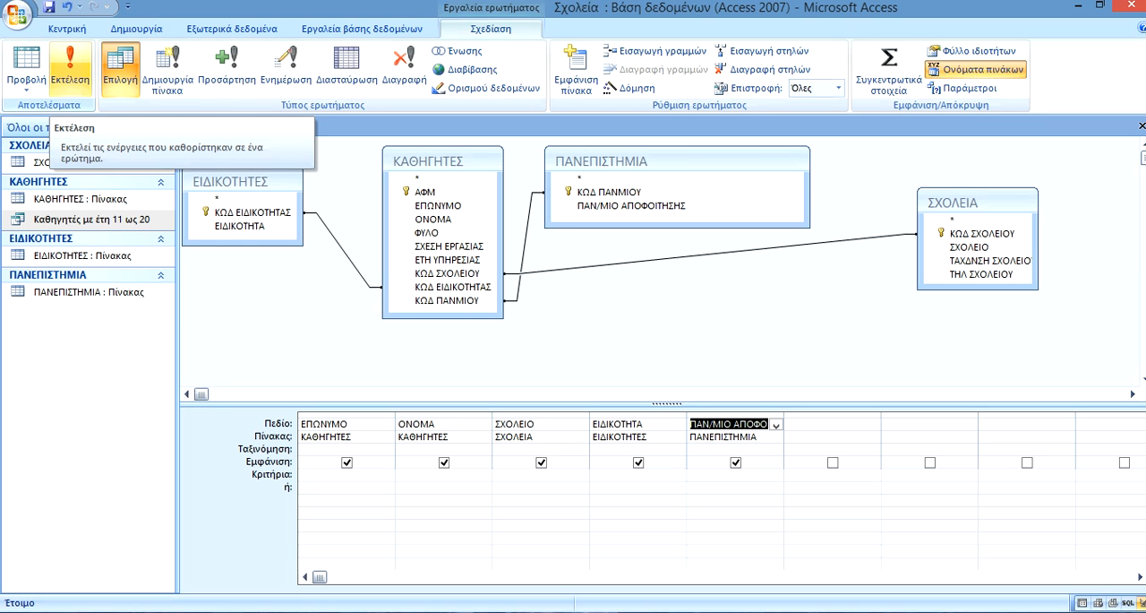
Run the query and check the first record's surname, school, specialty and university values.
{"action": "left_click", "coordinate": [70, 77]}
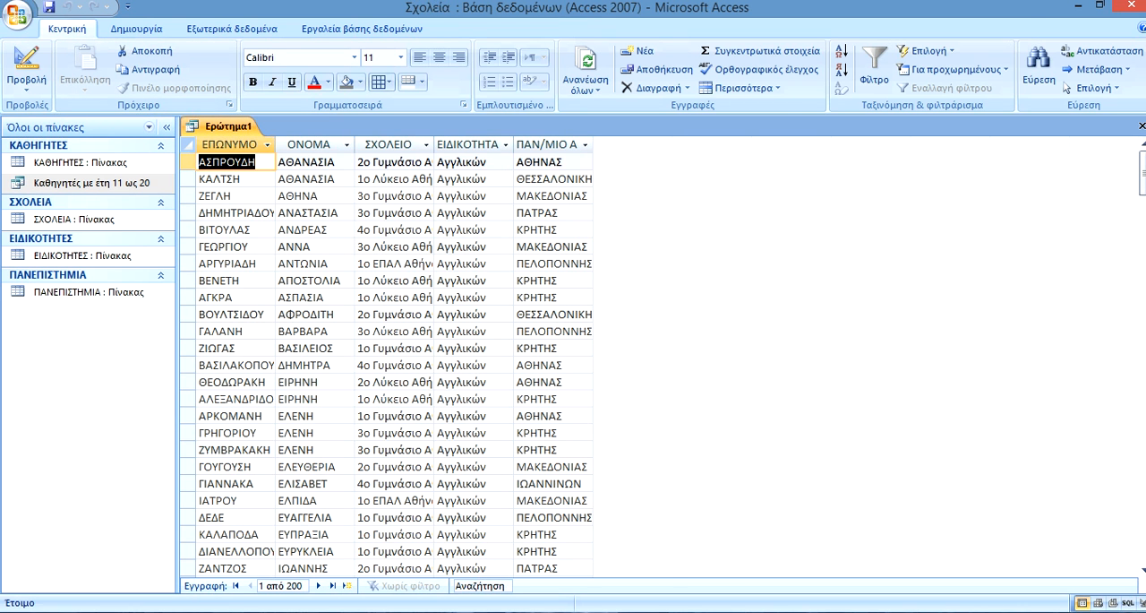
{"action": "left_click", "coordinate": [228, 162]}
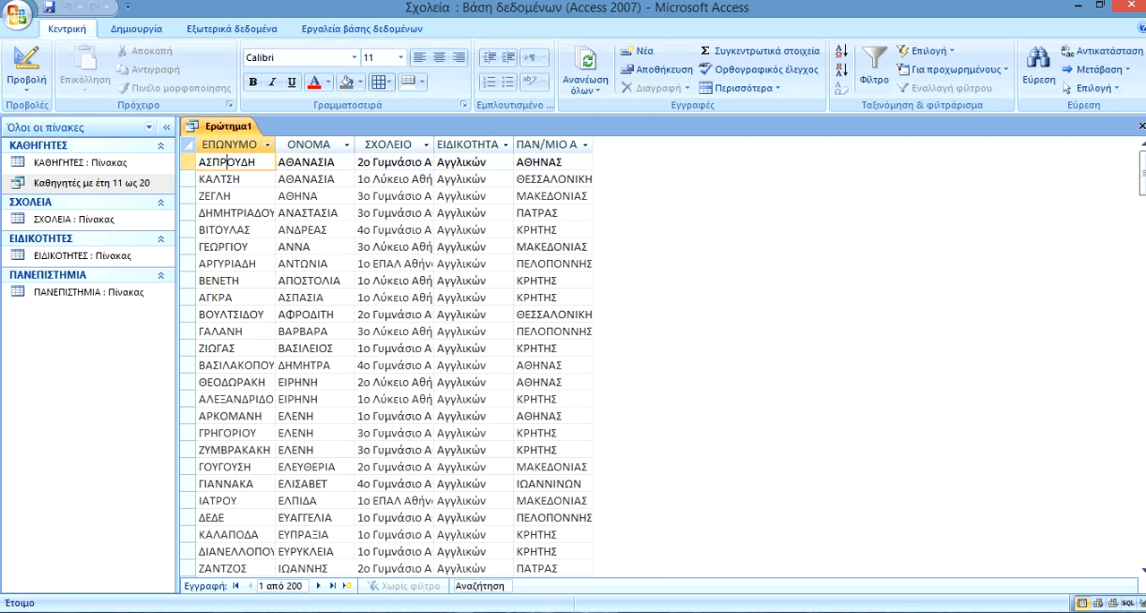
{"action": "left_click", "coordinate": [403, 162]}
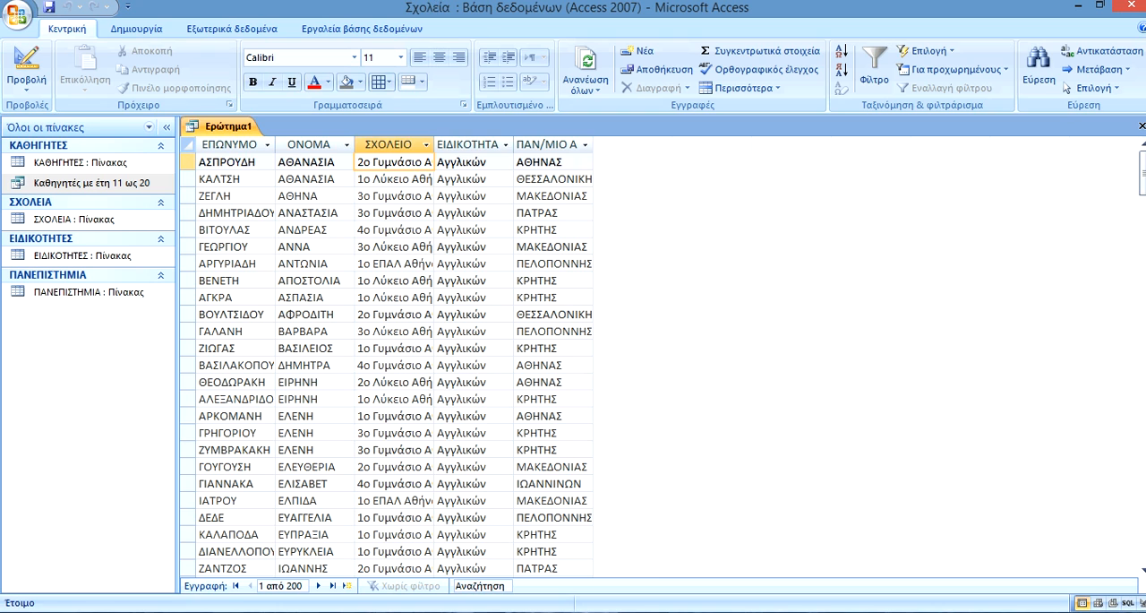
{"action": "left_click", "coordinate": [461, 162]}
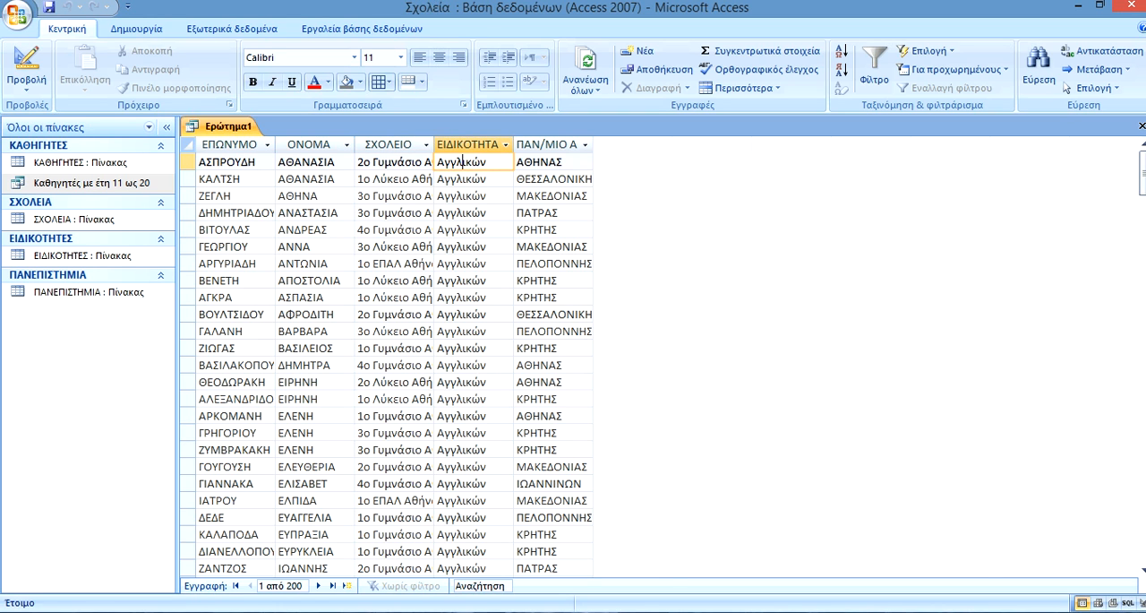
{"action": "left_click", "coordinate": [541, 162]}
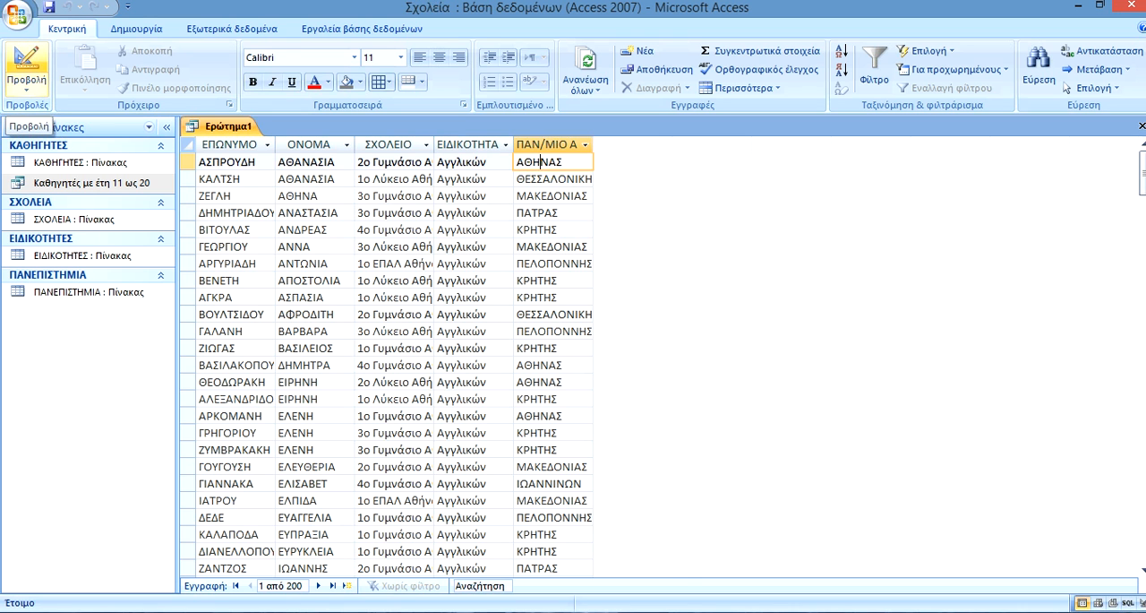
Return to the query design, set the ΕΙΔΙΚΟΤΗΤΑ criterion to μαθ*, and run the query to review the filtered records.
{"action": "left_click", "coordinate": [27, 63]}
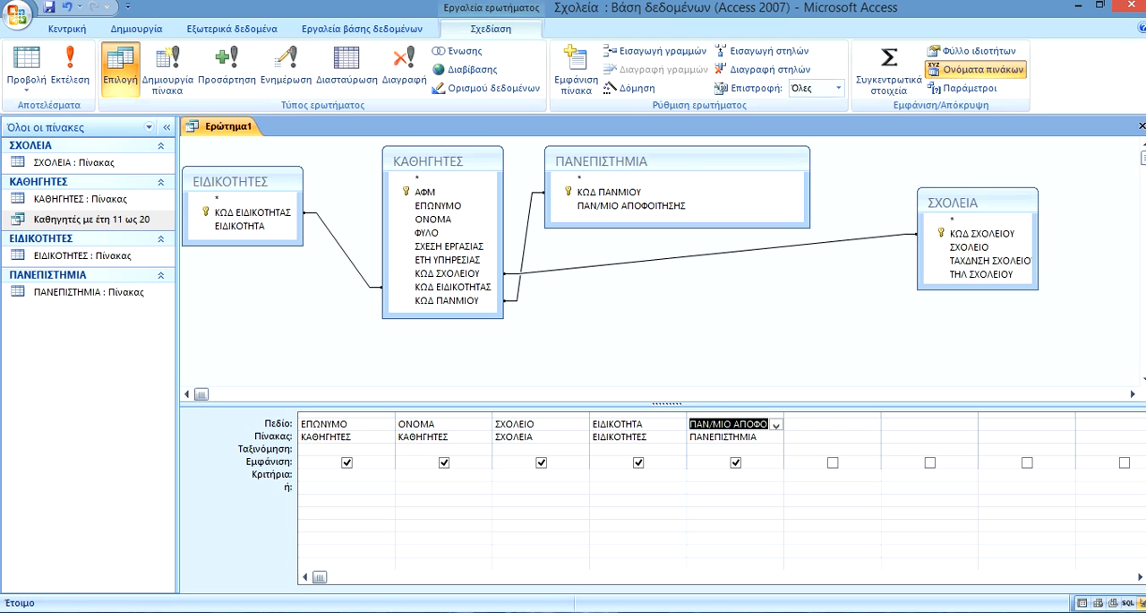
{"action": "left_click", "coordinate": [623, 473]}
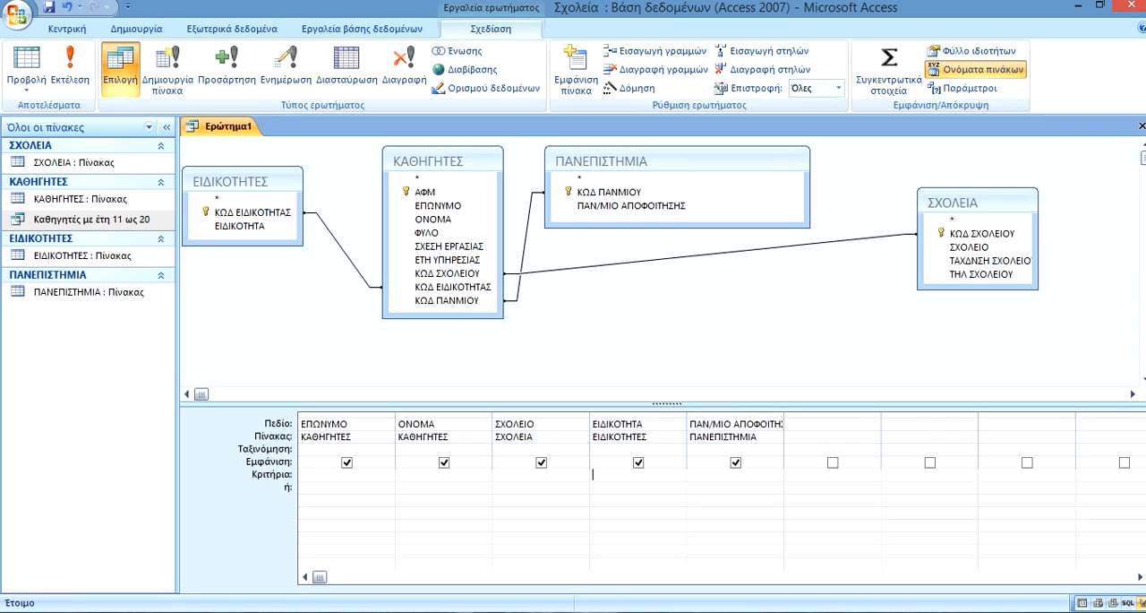
{"action": "type", "text": "μαθθ"}
{"action": "key", "text": "BackSpace"}
{"action": "left_click", "coordinate": [70, 67]}
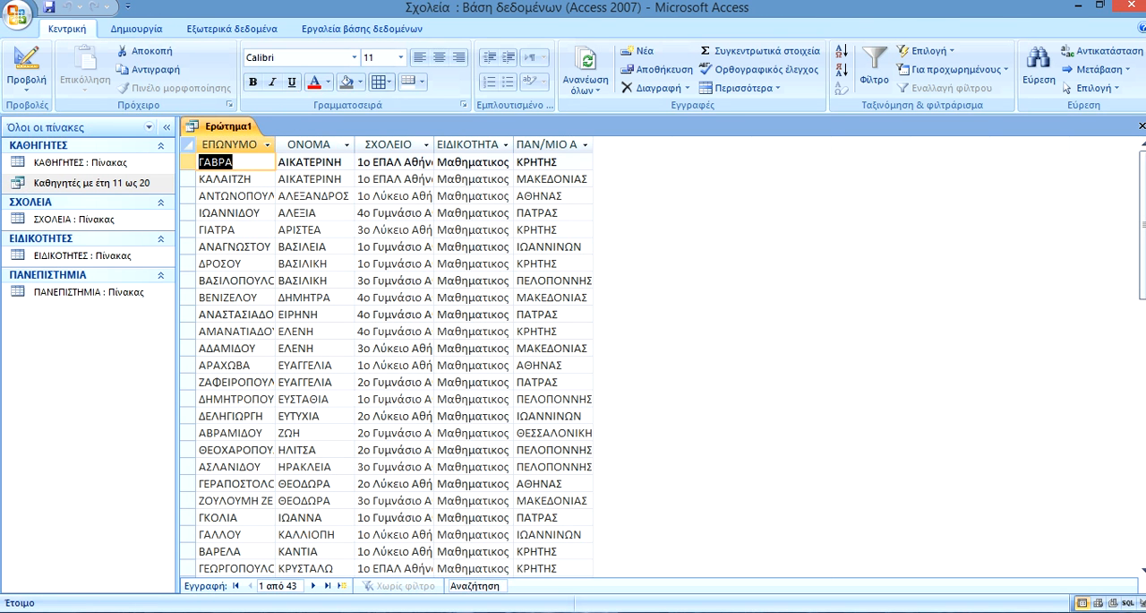
{"action": "scroll", "coordinate": [394, 358], "scroll_direction": "down", "scroll_amount": 4}
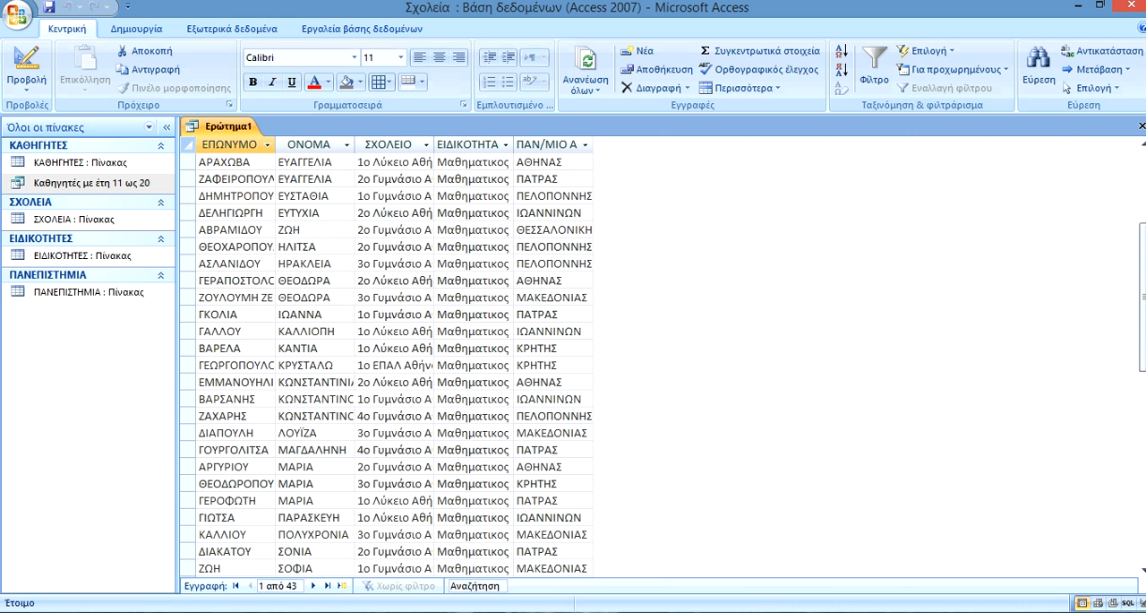
{"action": "scroll", "coordinate": [394, 358], "scroll_direction": "down", "scroll_amount": 6}
{"action": "scroll", "coordinate": [394, 359], "scroll_direction": "up", "scroll_amount": 10}
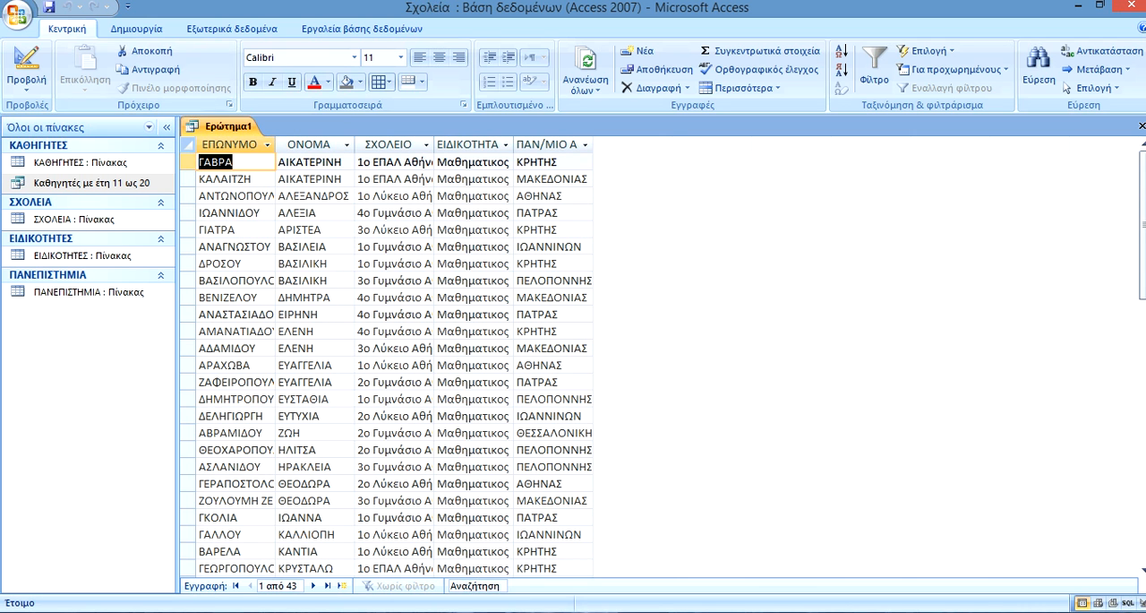
Return to the query design, add the criterion πατ* for ΠΑΝ/ΜΙΟ ΑΠΟΦΟΙΤΗΣΗΣ, and run the query to check the specialty and university results.
{"action": "left_click", "coordinate": [26, 61]}
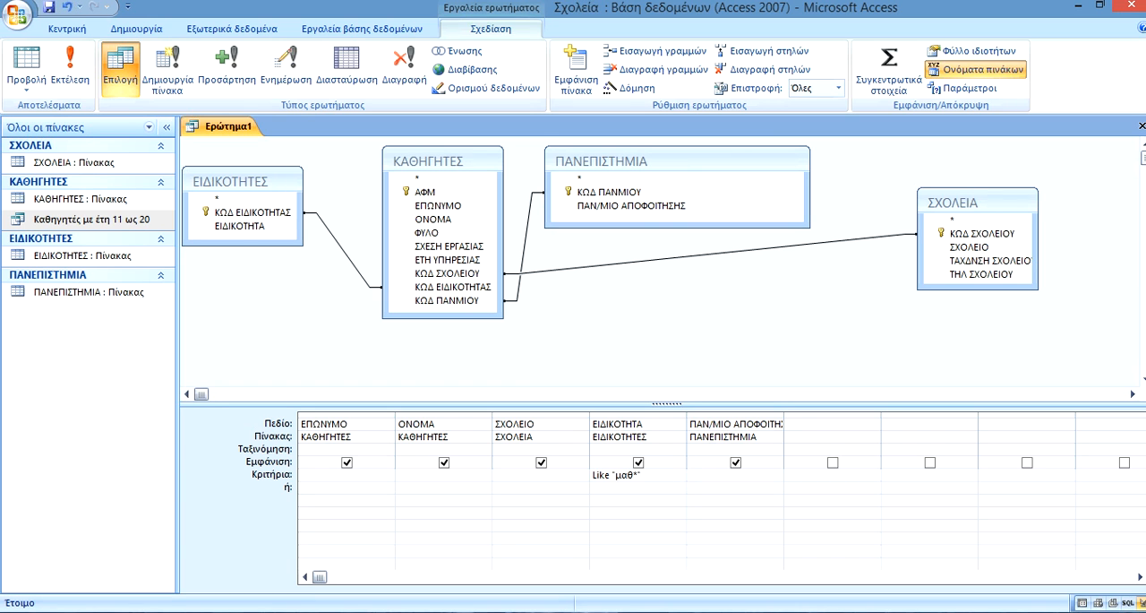
{"action": "type", "text": "πατ*"}
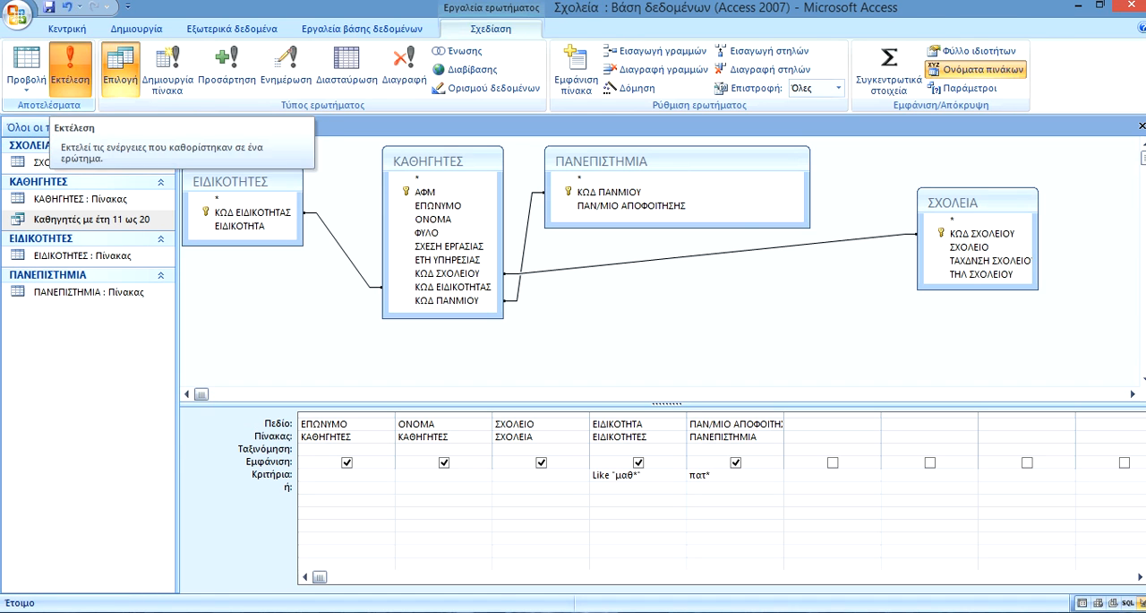
{"action": "left_click", "coordinate": [75, 70]}
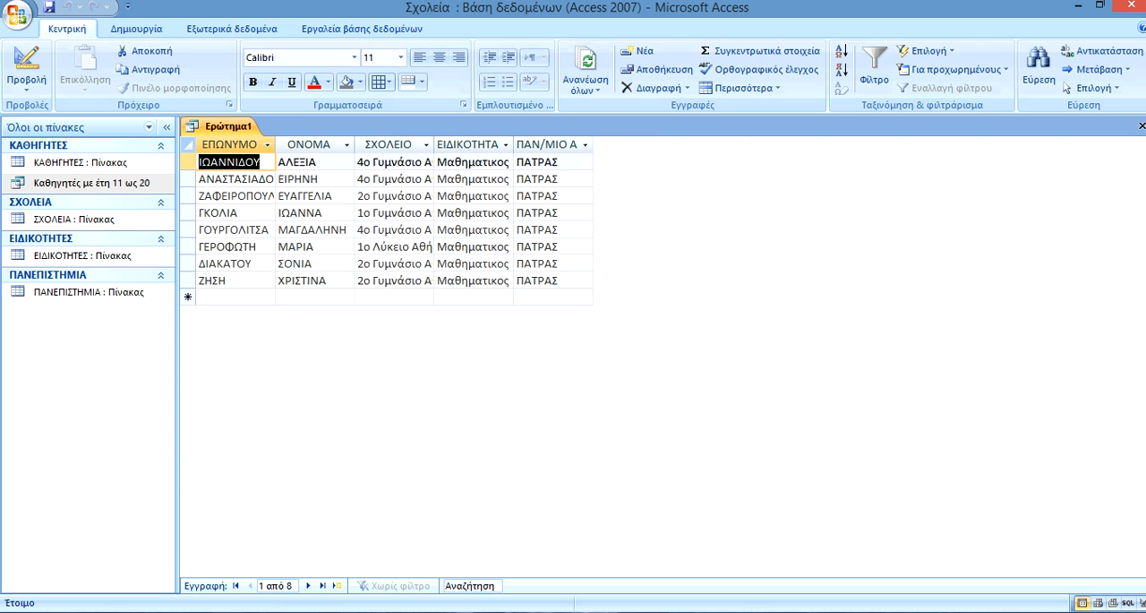
{"action": "left_click", "coordinate": [474, 197]}
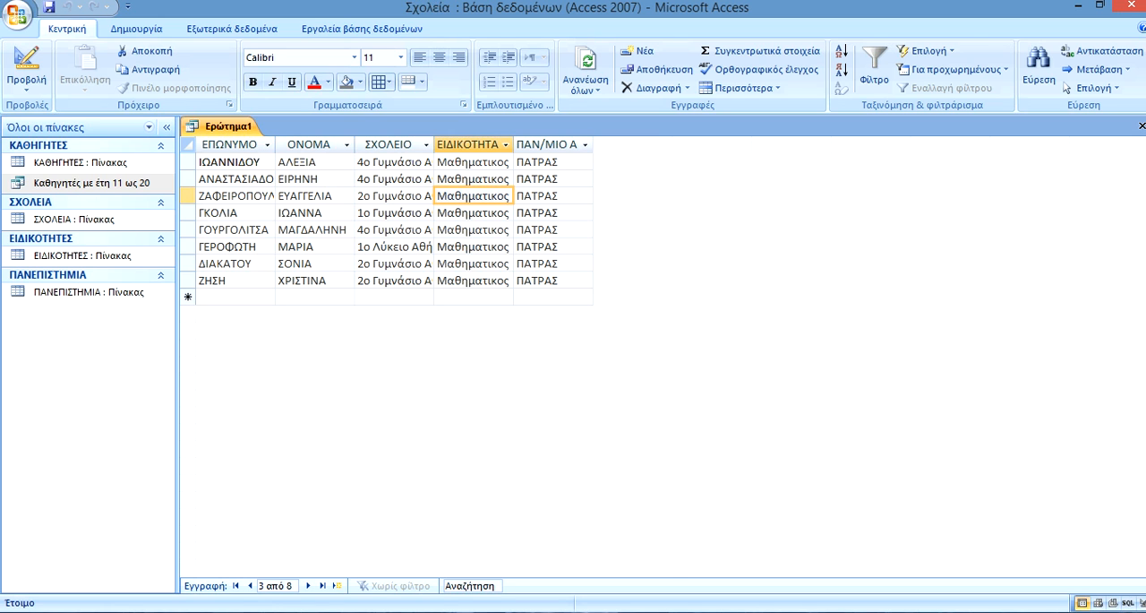
{"action": "left_click", "coordinate": [462, 231]}
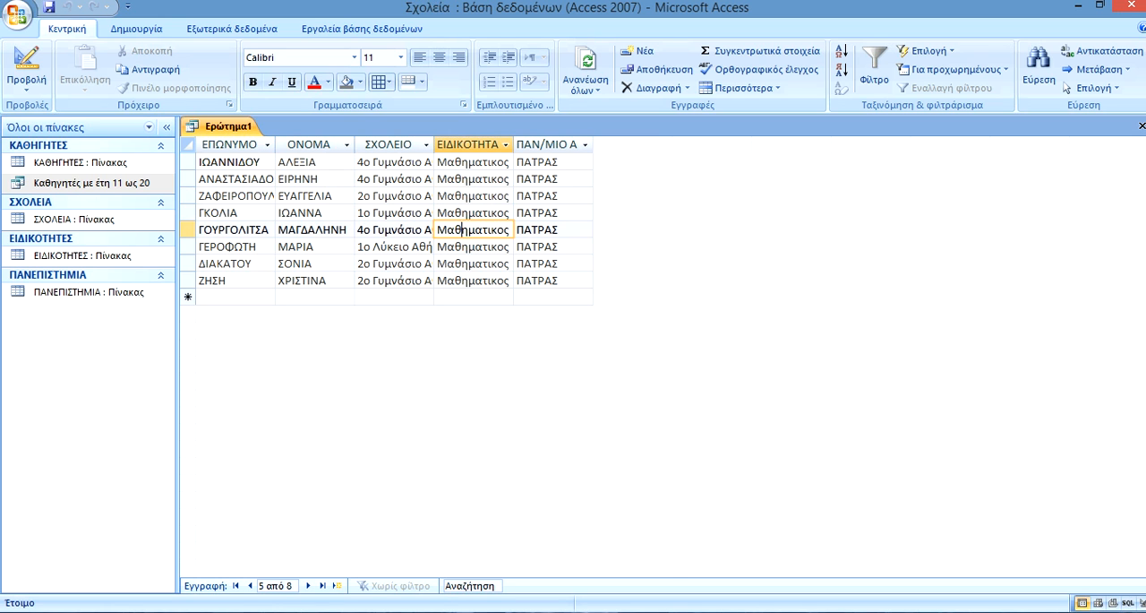
{"action": "left_click", "coordinate": [545, 246]}
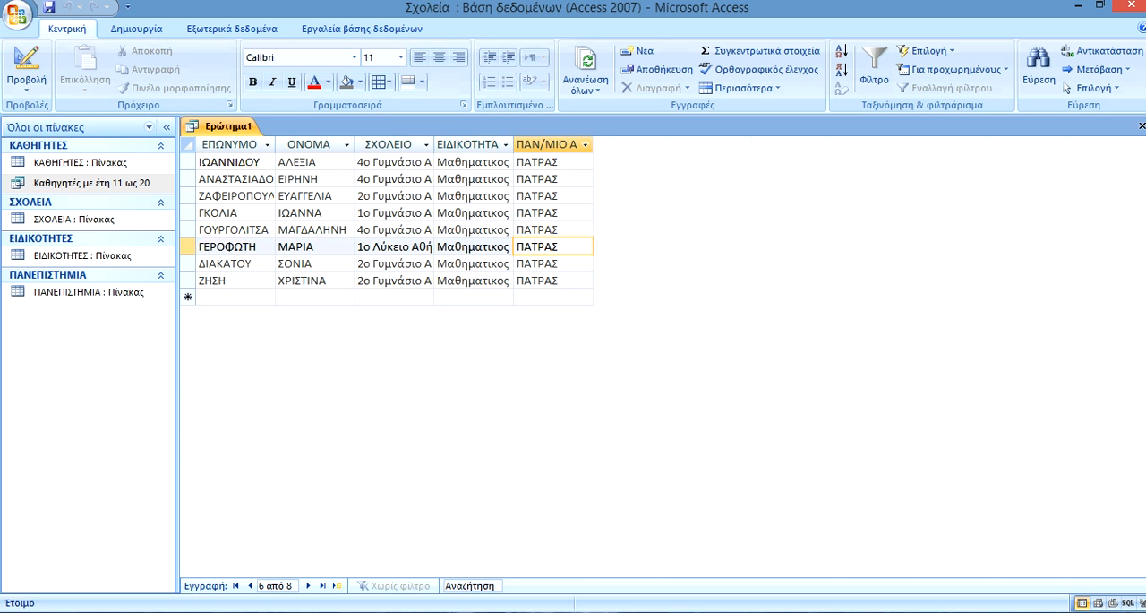
{"action": "left_click", "coordinate": [476, 263]}
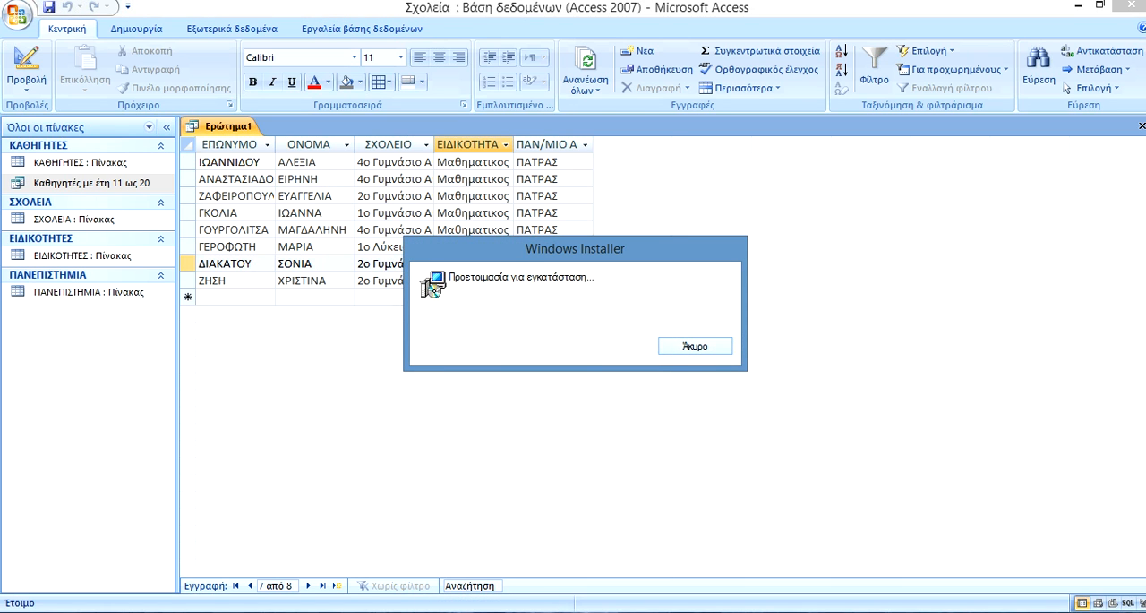
Cancel the Windows Installer setup, switch to the older Access version, and open the ΔΙΔΕ ΚΕΡΚΥΡΑΣ database without blocking unsafe expressions.
{"action": "left_click", "coordinate": [695, 346]}
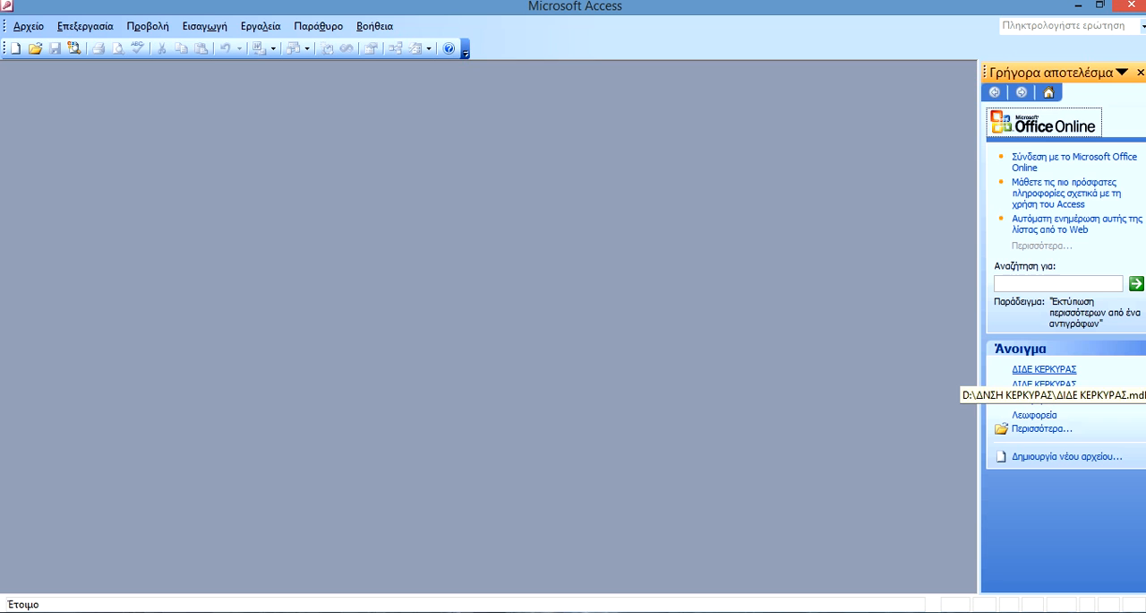
{"action": "left_click", "coordinate": [1044, 369]}
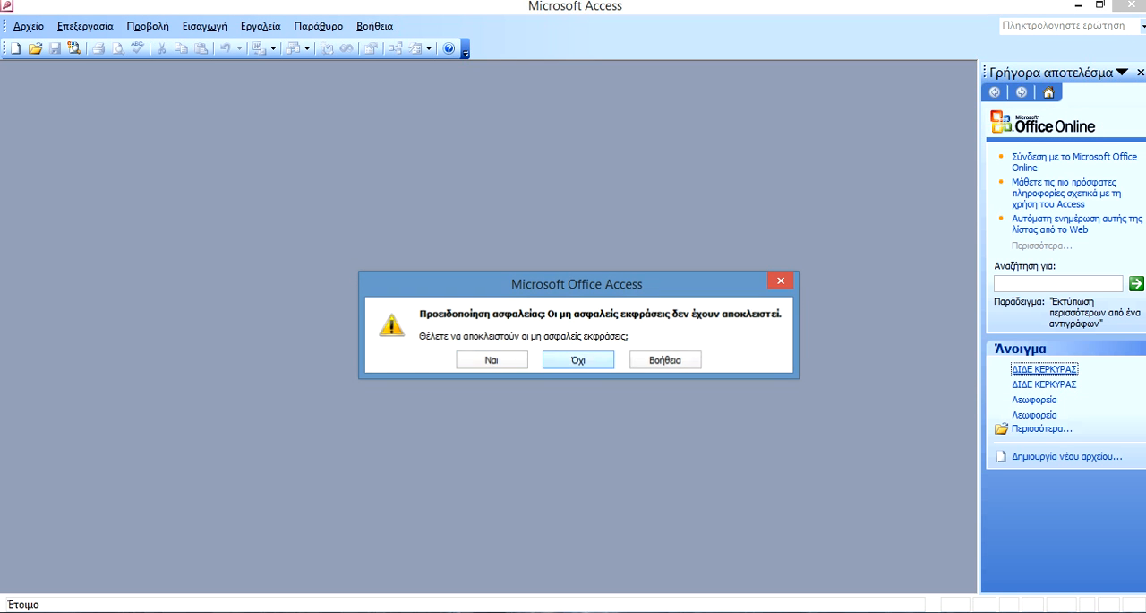
{"action": "left_click", "coordinate": [577, 359]}
{"action": "left_click", "coordinate": [577, 365]}
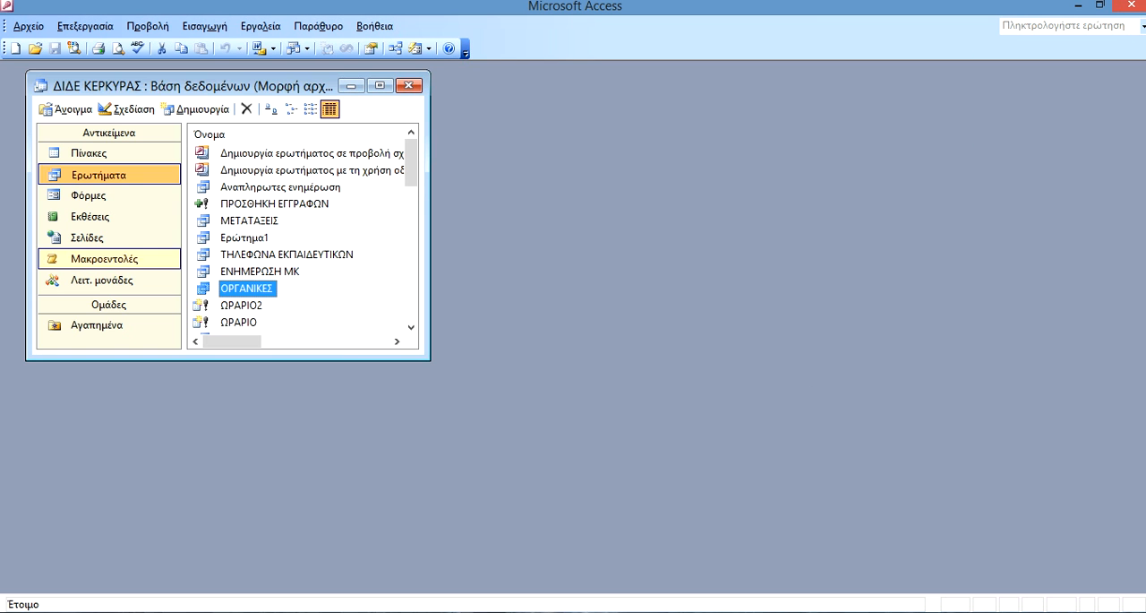
View the ΚΑΘΗΓΗΤΕΣ form among the database's forms and close it again.
{"action": "left_click", "coordinate": [89, 196]}
{"action": "double_click", "coordinate": [243, 220]}
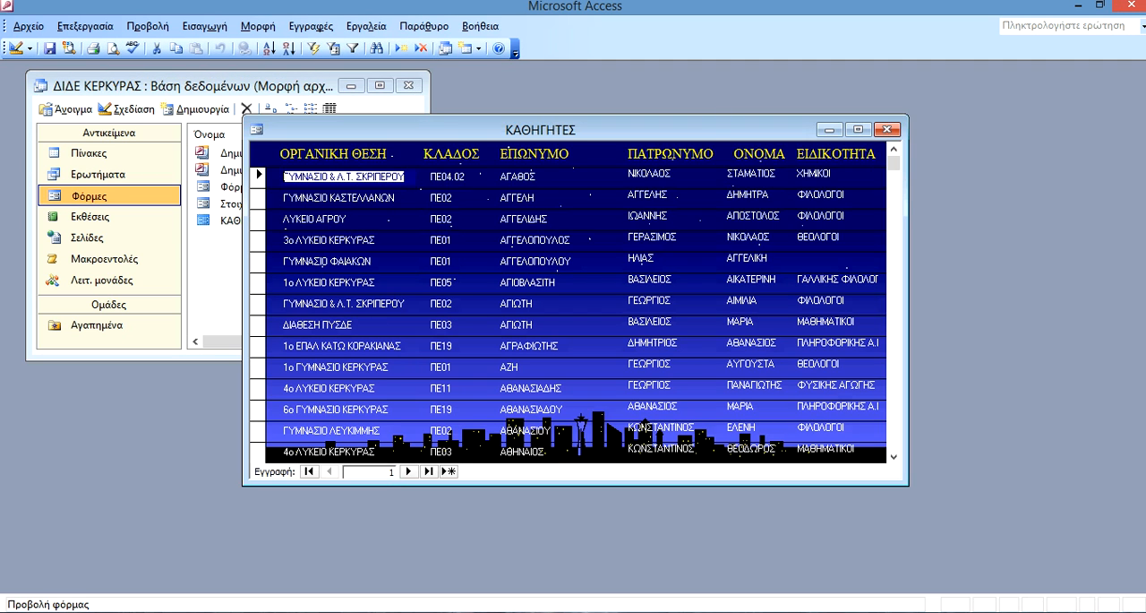
{"action": "left_click", "coordinate": [887, 129]}
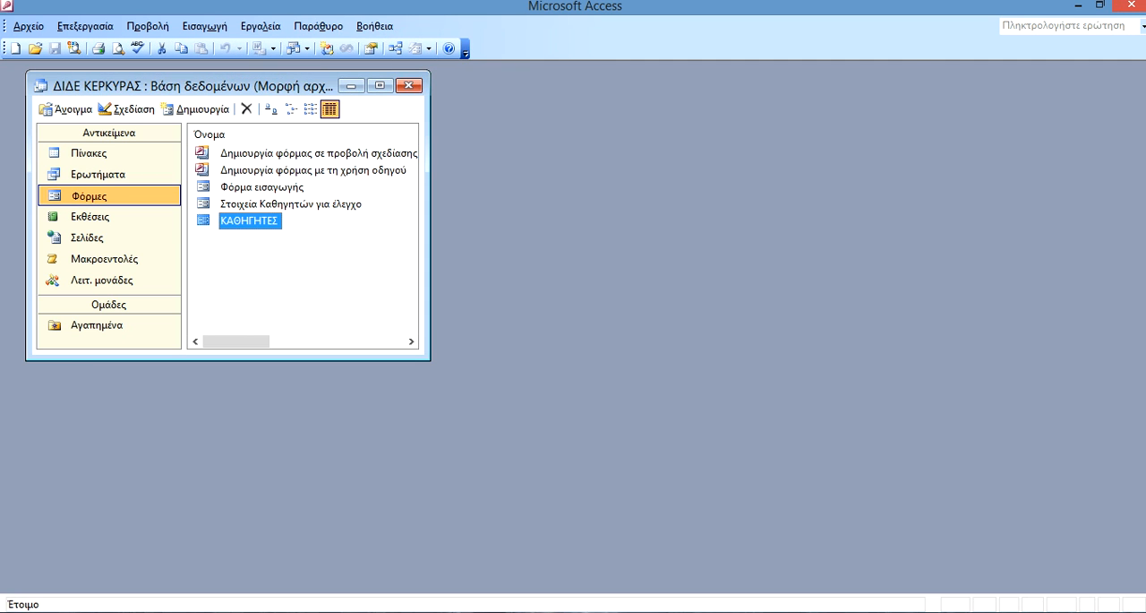
Open the form Στοιχεία Καθηγητών για έλεγχο and start a search in its ΕΠΩΝΥΜΟ field.
{"action": "double_click", "coordinate": [262, 187]}
{"action": "left_click", "coordinate": [326, 105]}
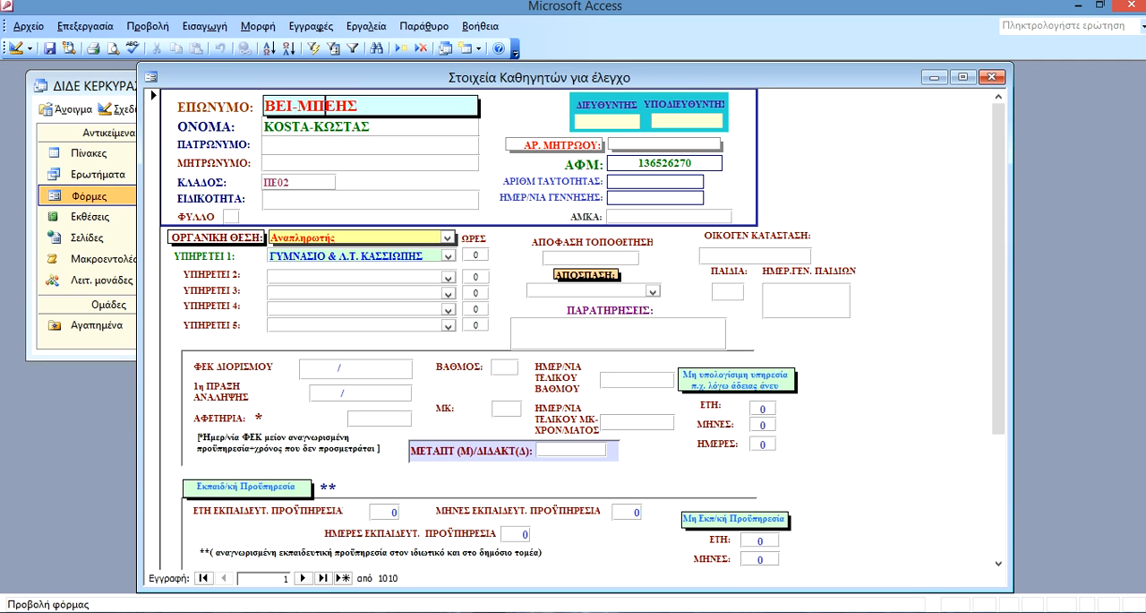
{"action": "left_click", "coordinate": [377, 47]}
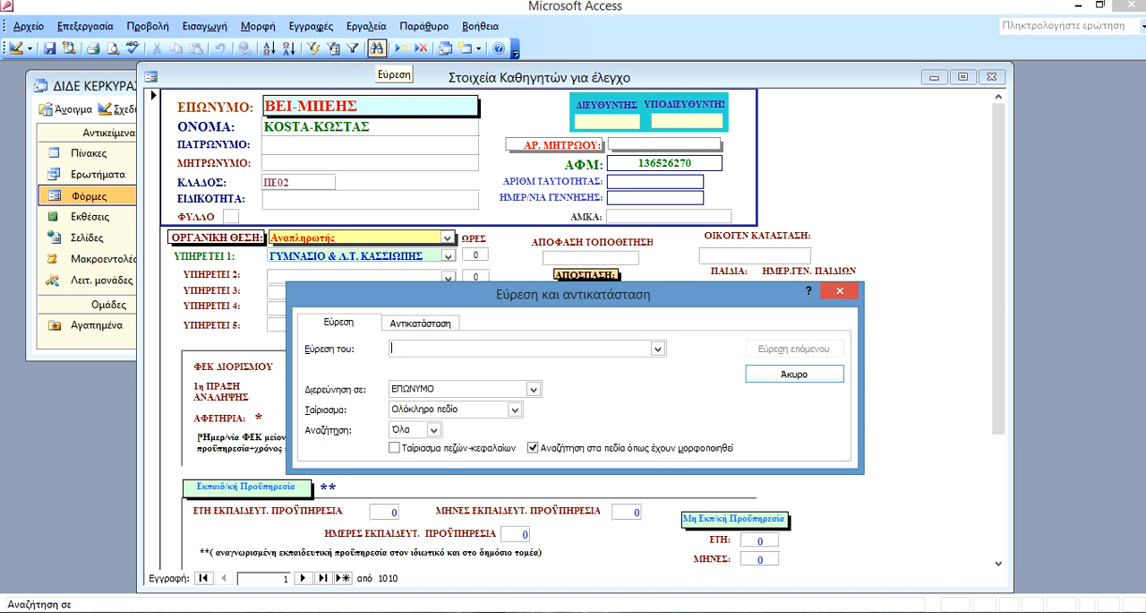
{"action": "type", "text": "mpell"}
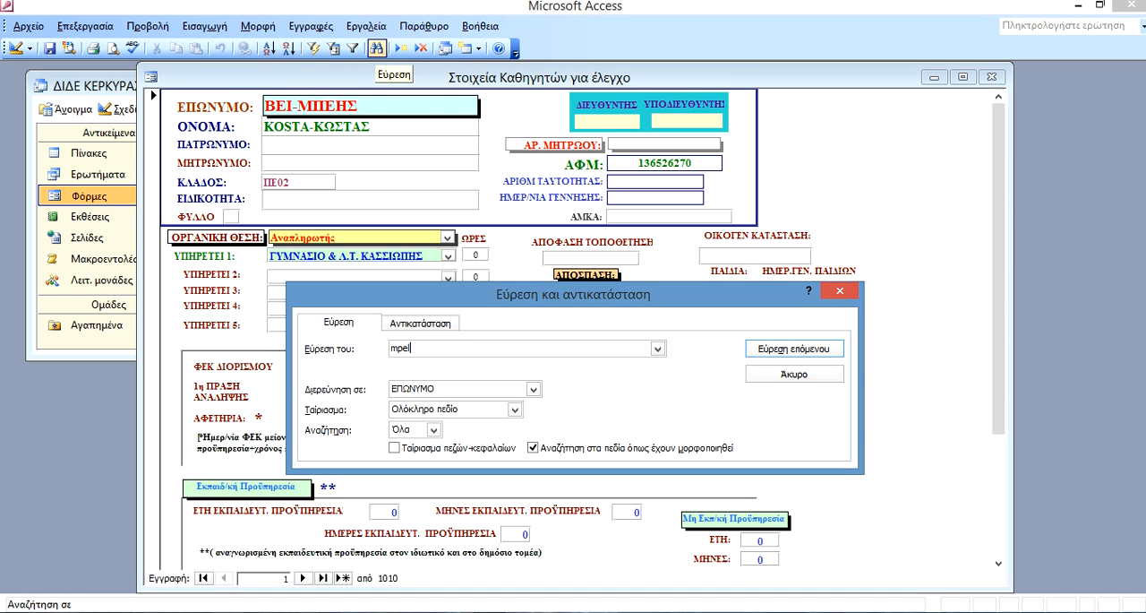
{"action": "key", "text": "BackSpace"}
{"action": "key", "text": "BackSpace"}
{"action": "key", "text": "BackSpace"}
{"action": "key", "text": "BackSpace"}
{"action": "key", "text": "BackSpace"}
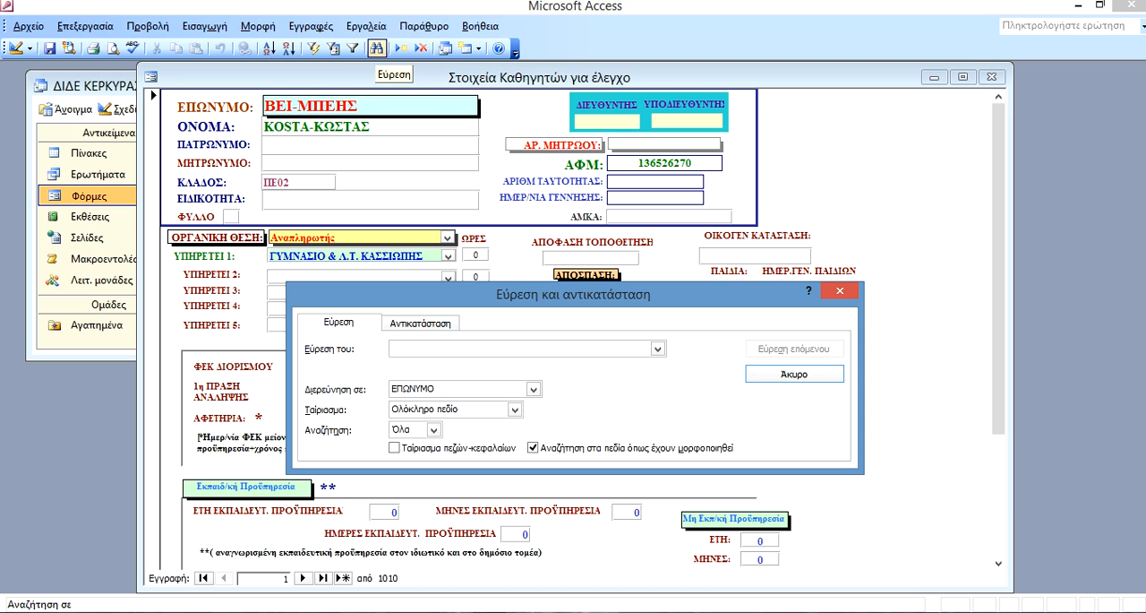
{"action": "type", "text": "mpel"}
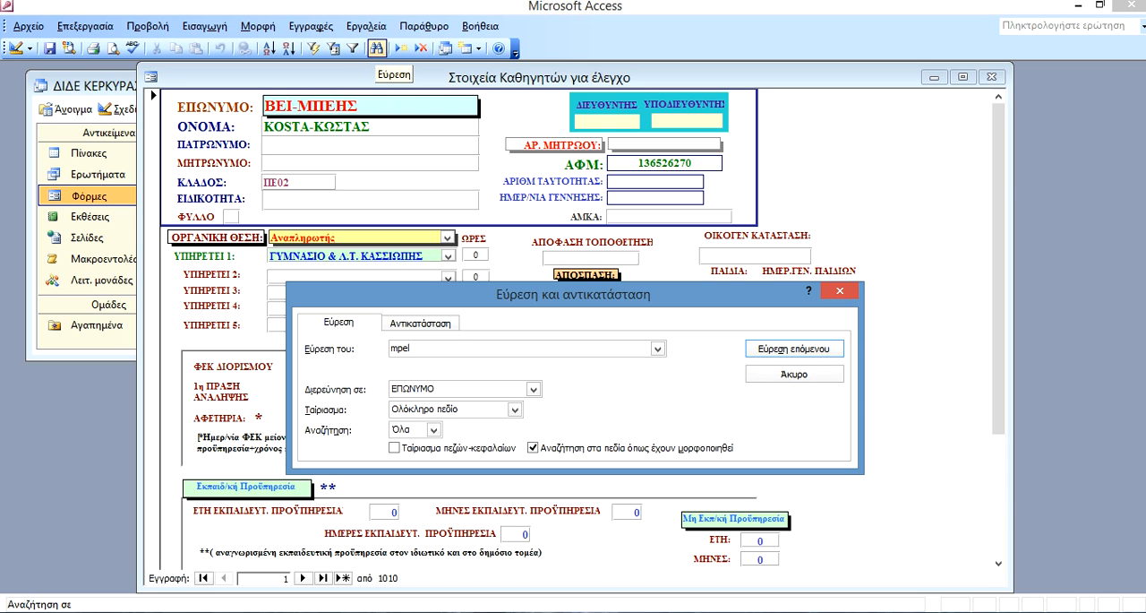
{"action": "key", "text": "BackSpace"}
{"action": "key", "text": "BackSpace"}
{"action": "key", "text": "BackSpace"}
{"action": "key", "text": "BackSpace"}
Find a teacher's record by the beginning of the surname plus the * wildcard, close the search, and maximize the form.
{"action": "type", "text": "μπελ*"}
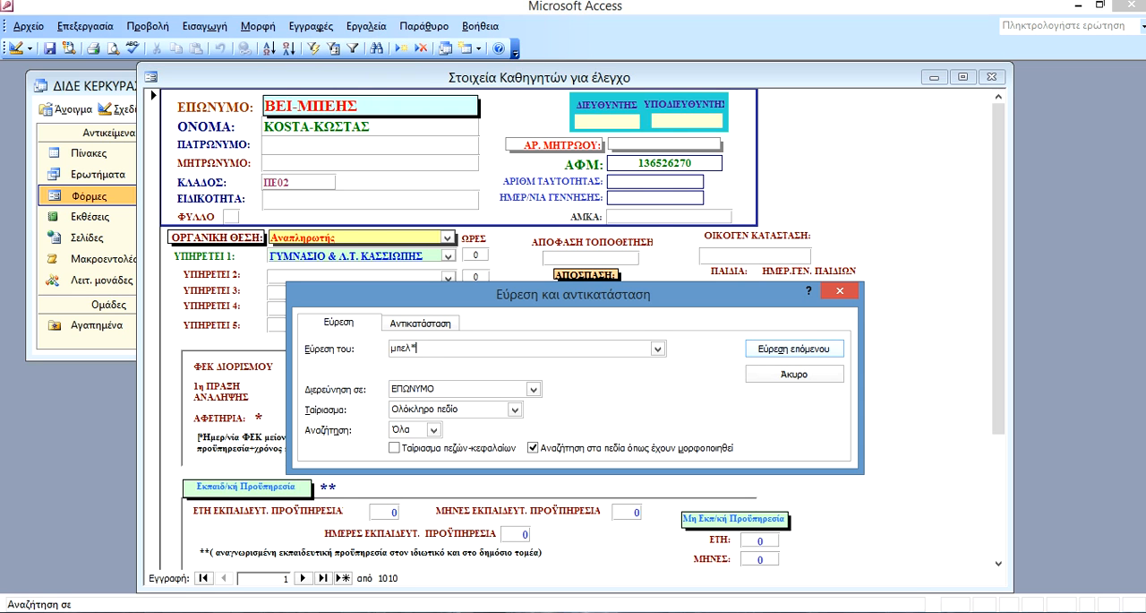
{"action": "left_click", "coordinate": [795, 349]}
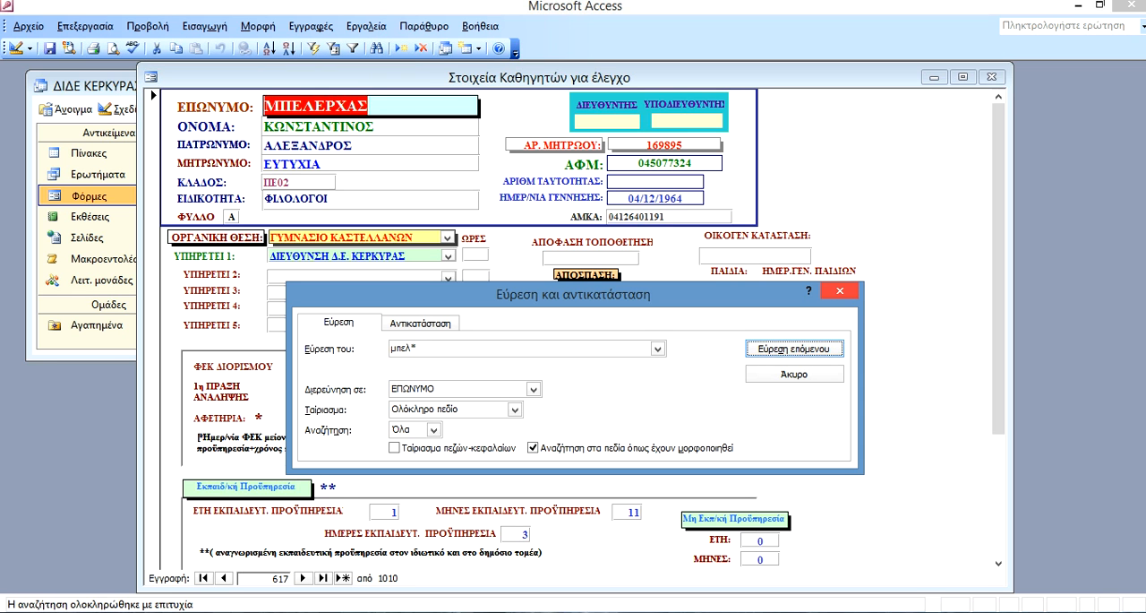
{"action": "left_click", "coordinate": [794, 374]}
{"action": "left_click", "coordinate": [964, 76]}
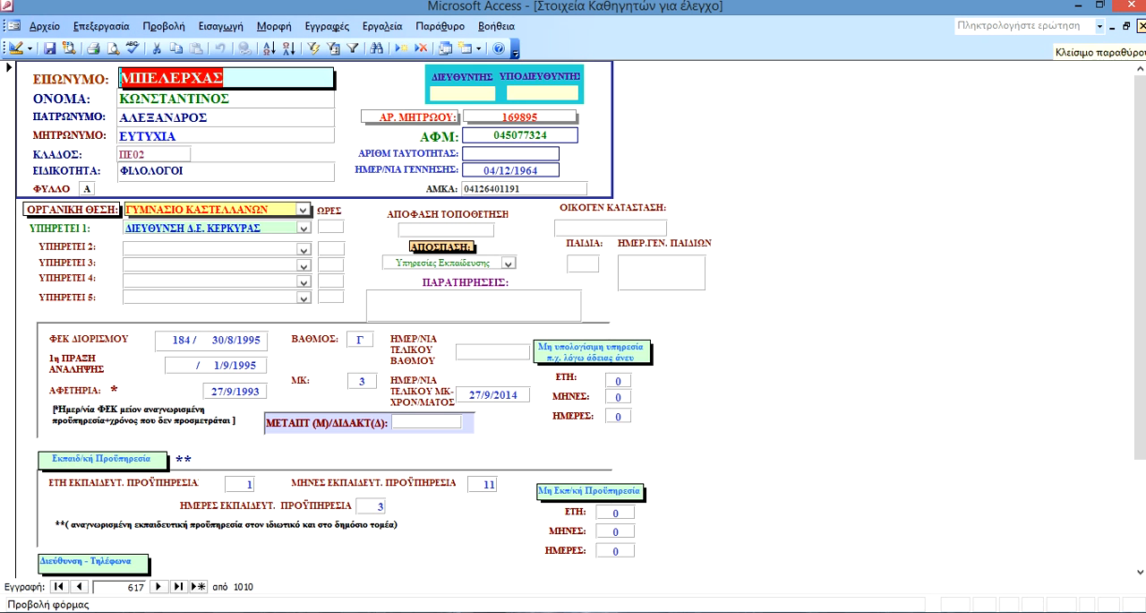
Close the teacher form, return to the Σχολεία database, and close the query Ερώτημα1, saving it as Μαθηματικοί Πάτρας.
{"action": "left_click", "coordinate": [1140, 25]}
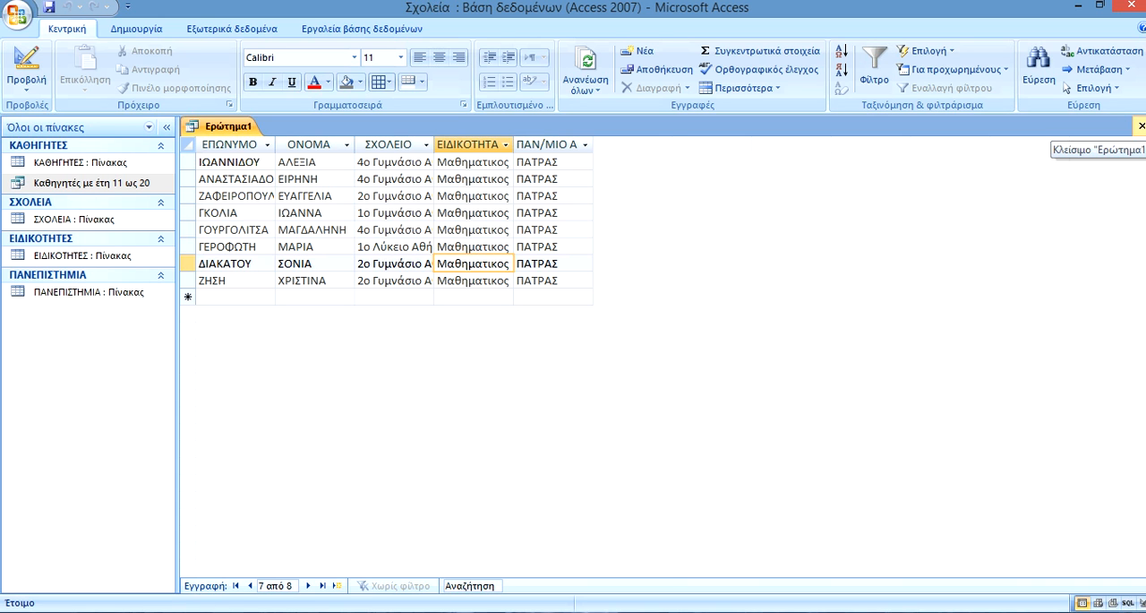
{"action": "left_click", "coordinate": [1141, 126]}
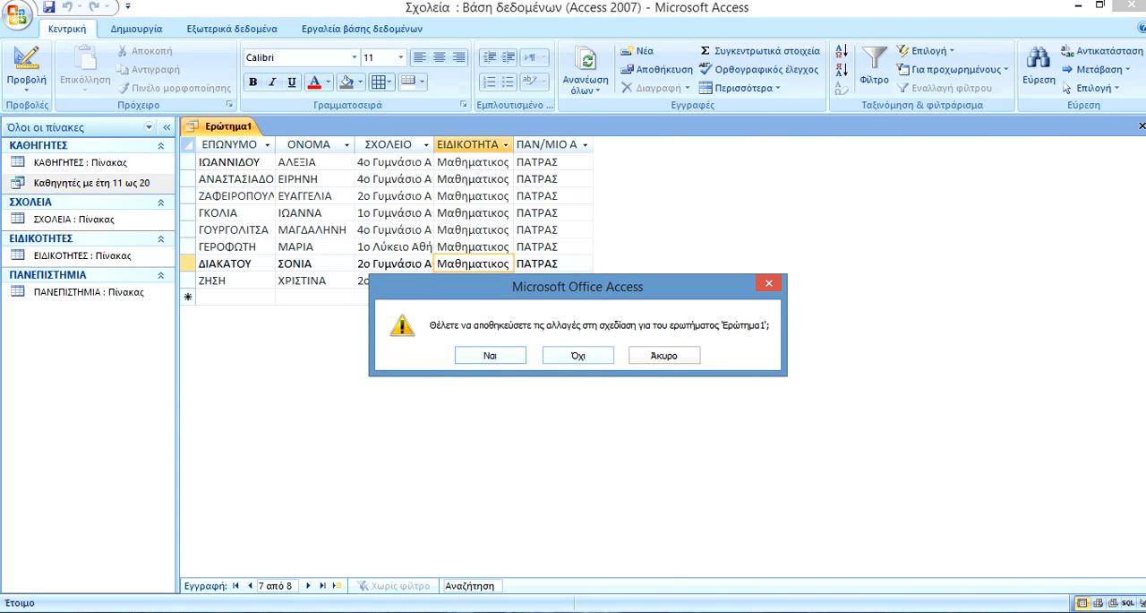
{"action": "key", "text": "Return"}
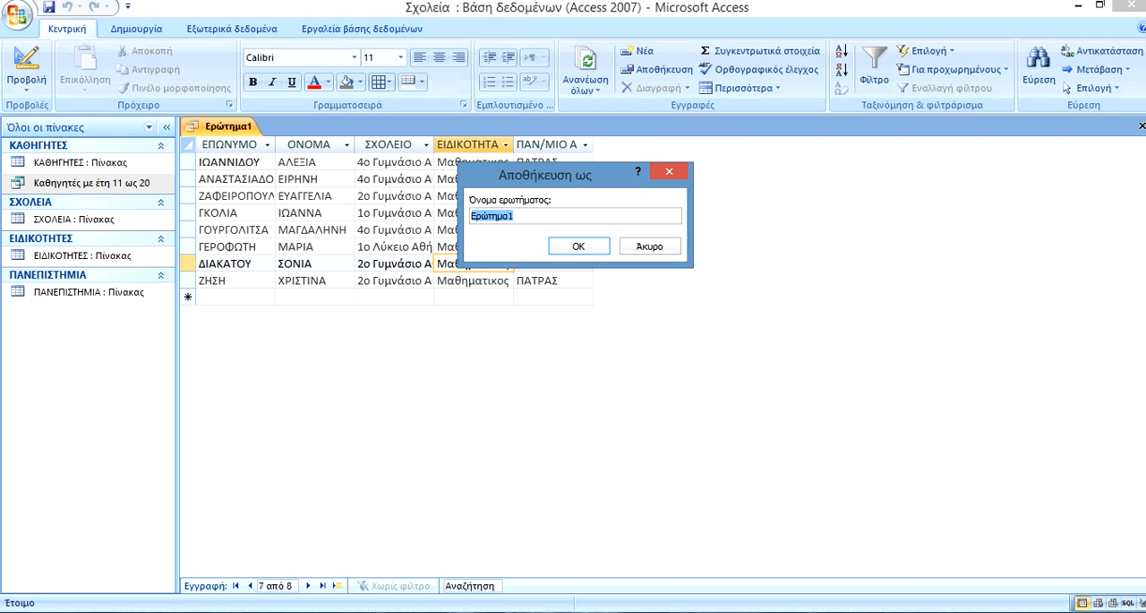
{"action": "type", "text": "Μαθηματικοί Πάτρας"}
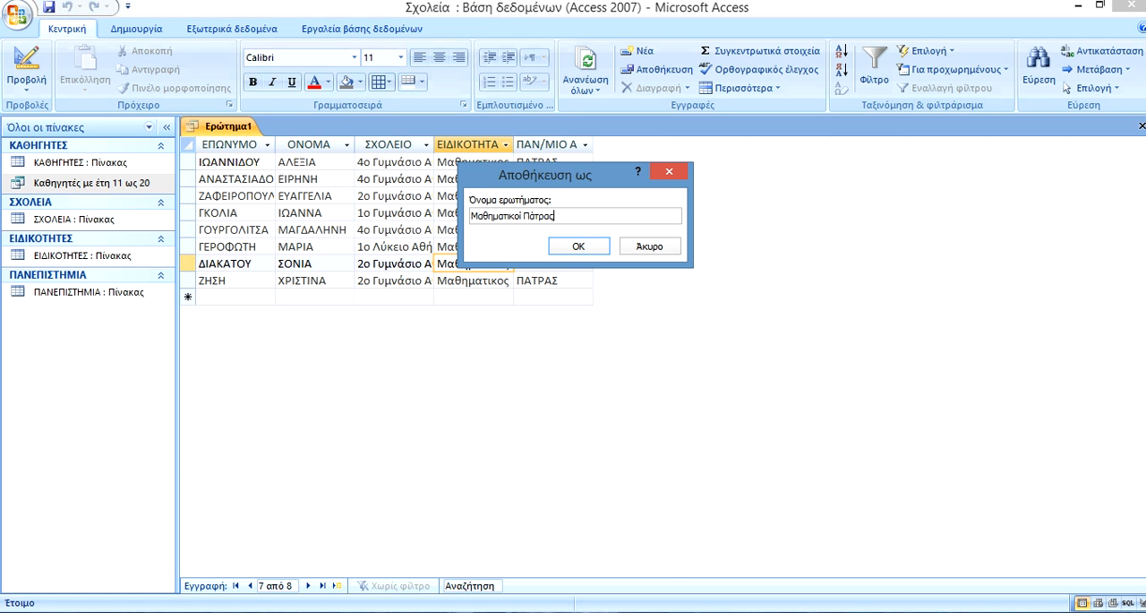
{"action": "key", "text": "Return"}
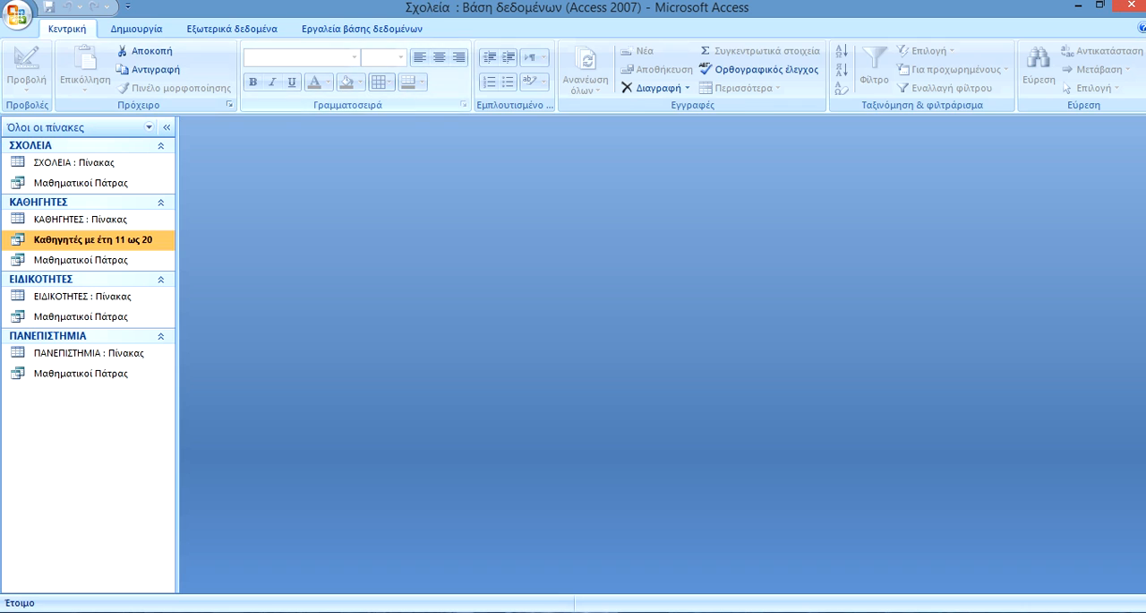
View the relationships between the ΕΙΔΙΚΟΤΗΤΕΣ, ΚΑΘΗΓΗΤΕΣ, ΣΧΟΛΕΙΑ and ΠΑΝΕΠΙΣΤΗΜΙΑ tables and close the relationships view again.
{"action": "left_click", "coordinate": [362, 29]}
{"action": "left_click", "coordinate": [312, 67]}
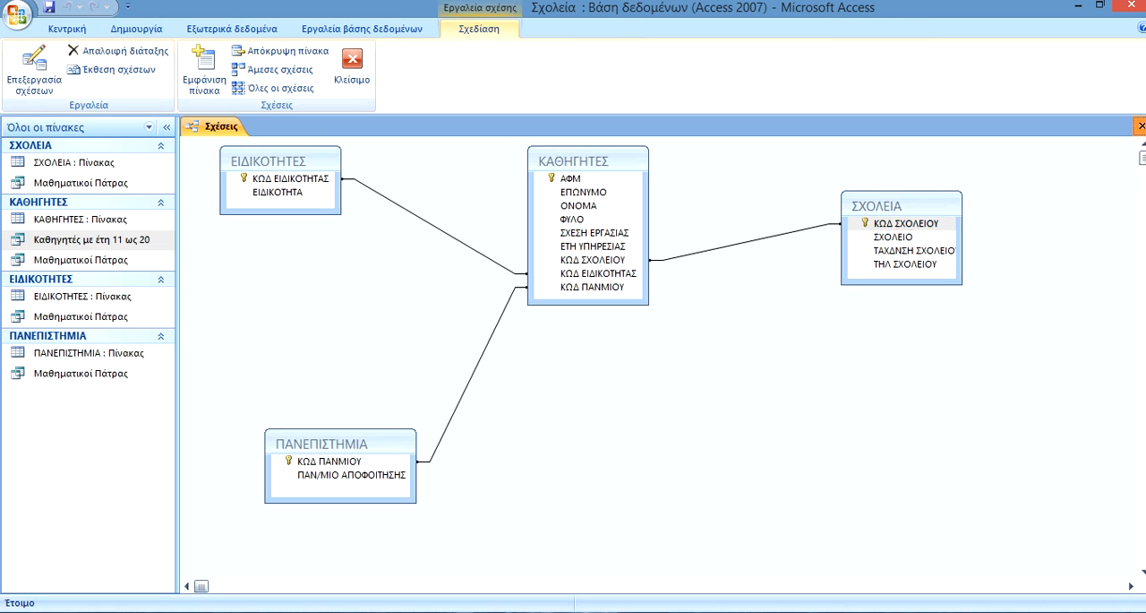
{"action": "left_click", "coordinate": [1142, 126]}
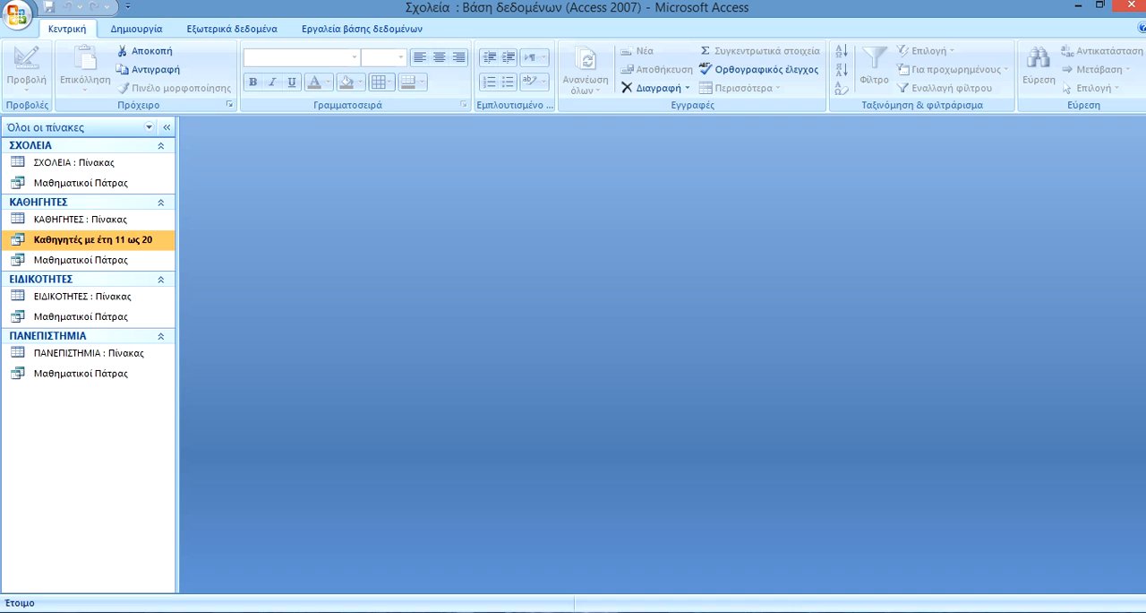